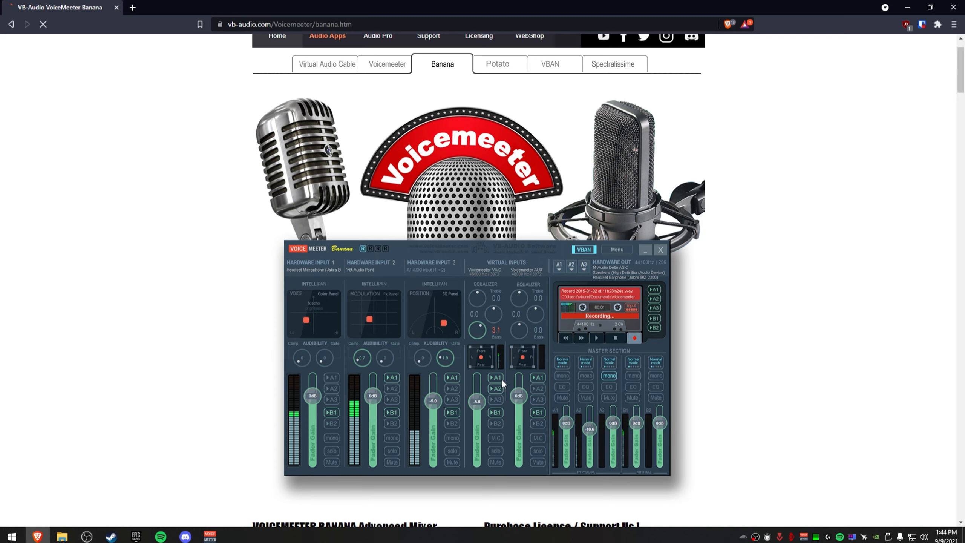
# Open the Voicemeeter Potato page on the VB-Audio site and scroll to its download section.
pyautogui.scroll(1, 532, 220)
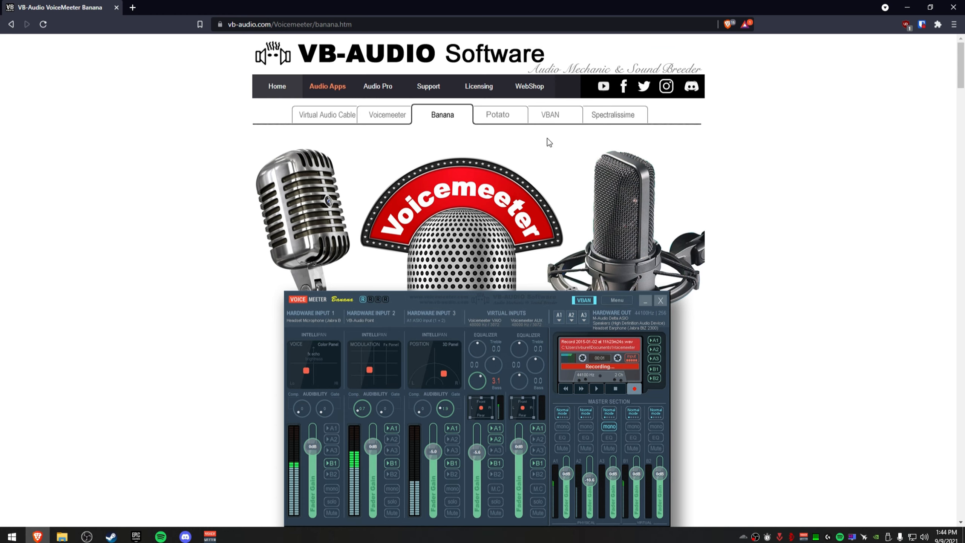
pyautogui.click(517, 121)
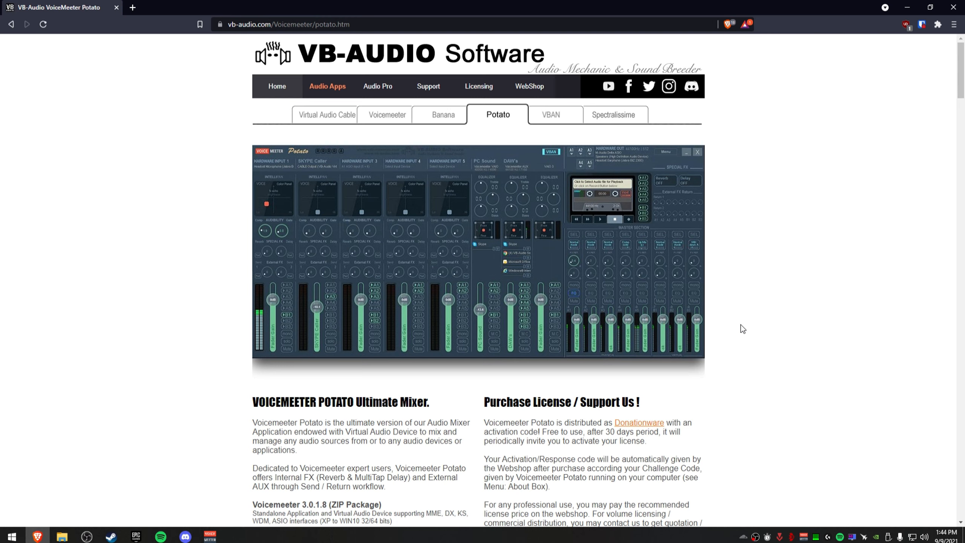
pyautogui.click(147, 432)
pyautogui.scroll(-4, 545, 427)
pyautogui.scroll(4, 555, 251)
pyautogui.scroll(-4, 334, 367)
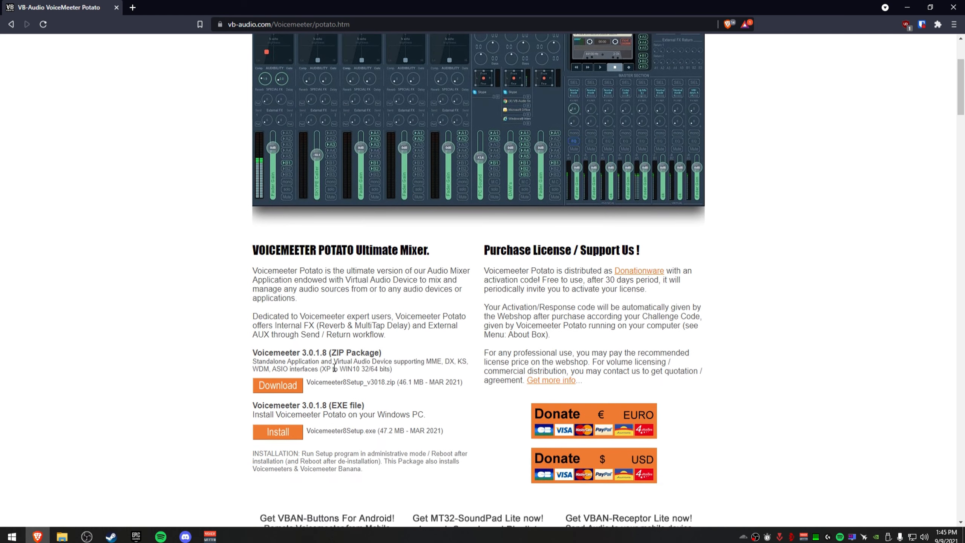
# Leave the browser and bring the running Voicemeeter Potato mixer window to the front.
pyautogui.moveTo(362, 405); pyautogui.dragTo(329, 406)
pyautogui.click(908, 7)
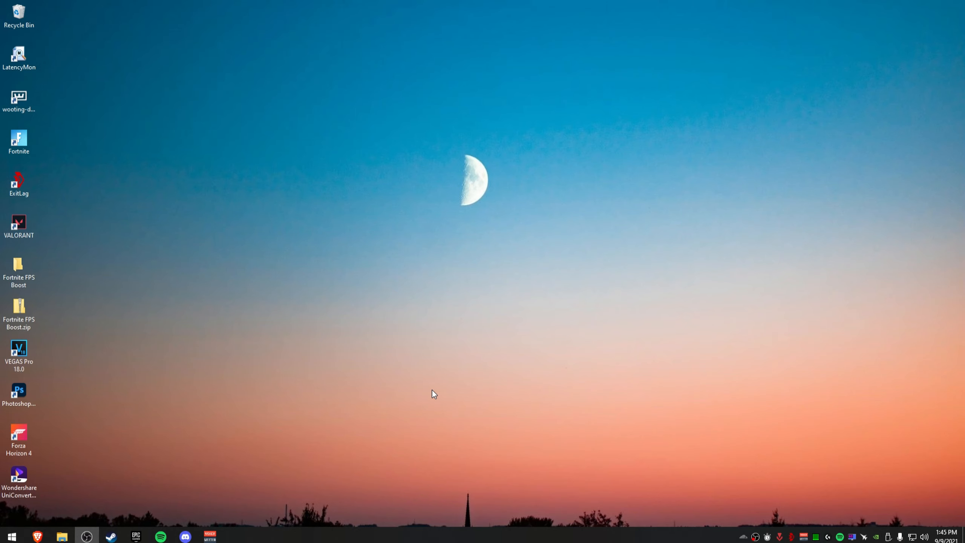
pyautogui.click(213, 535)
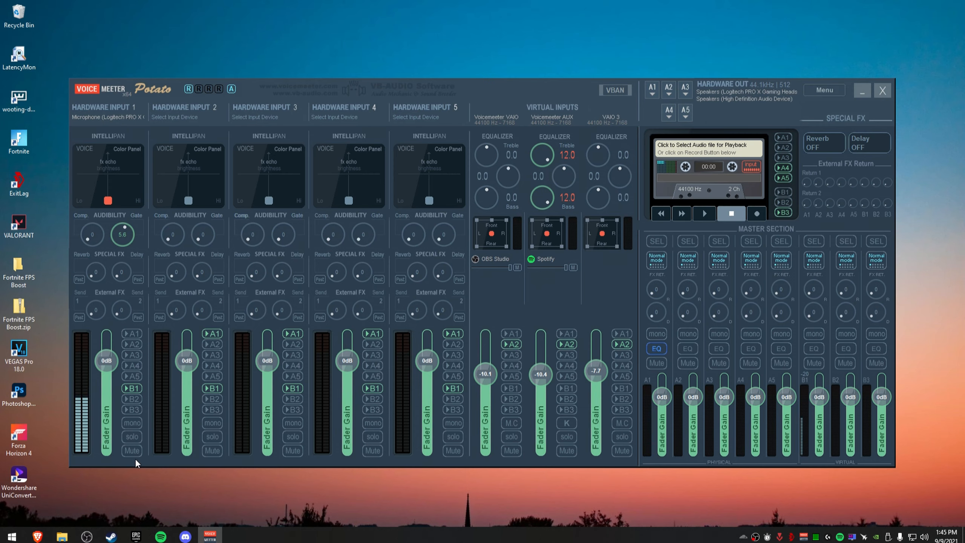
# Search the Start menu for voicemeeter potato, then dismiss the results.
pyautogui.press('super')
pyautogui.write('voicemeeter pt')
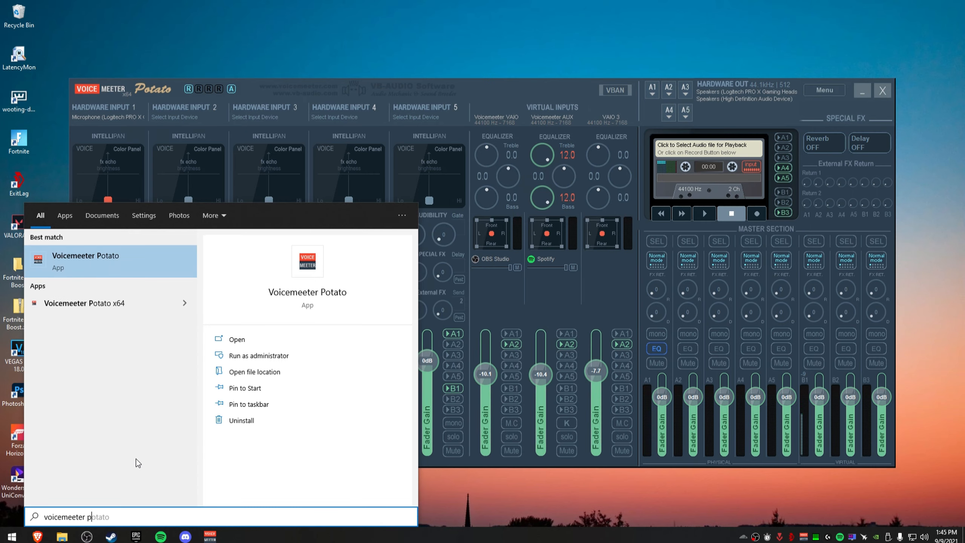
pyautogui.press('Down')
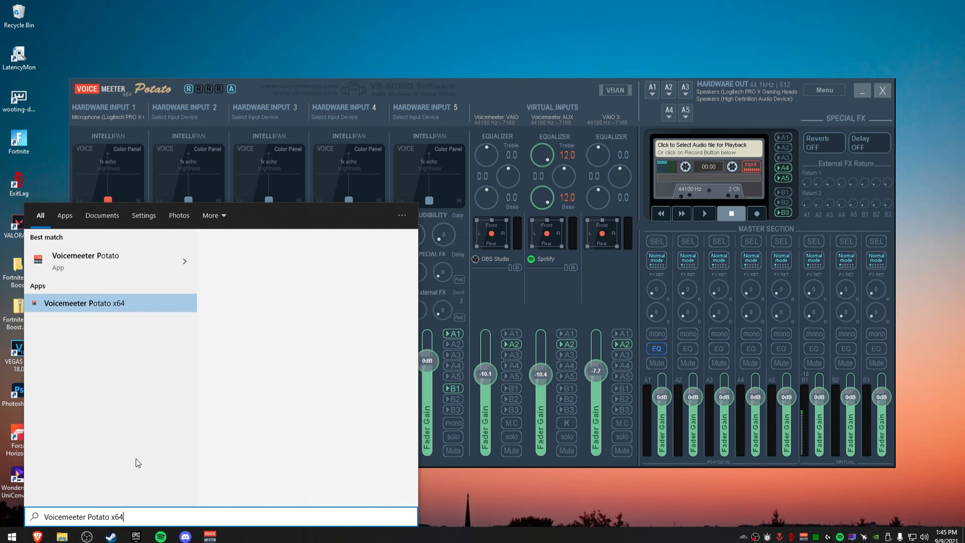
pyautogui.click(493, 93)
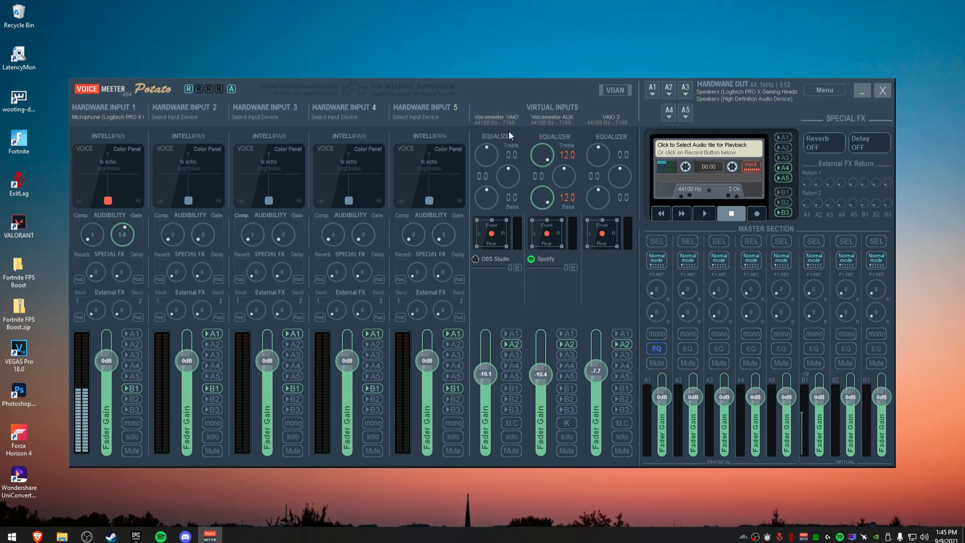
# Review the Voicemeeter menu and the device lists for hardware inputs 1, 2 and 3.
pyautogui.click(828, 90)
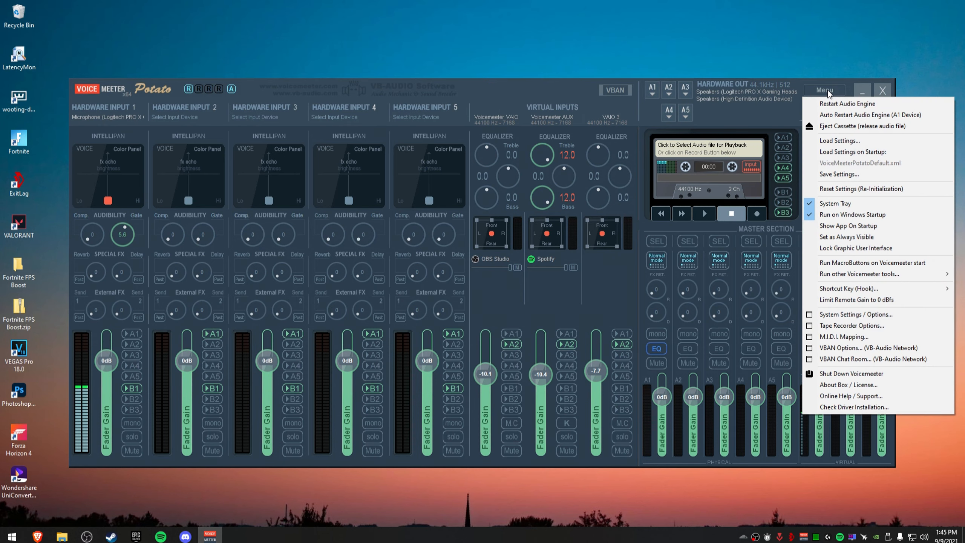
pyautogui.click(789, 115)
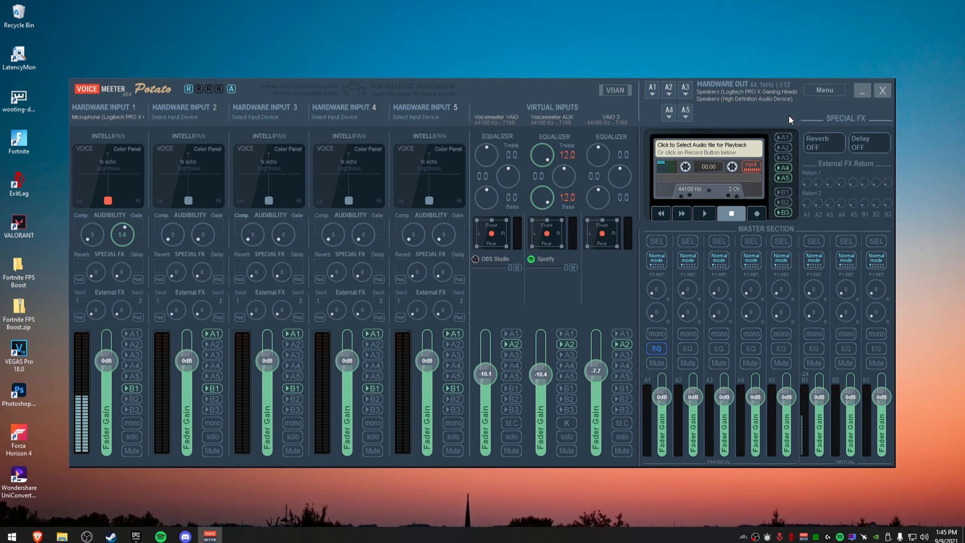
pyautogui.click(83, 115)
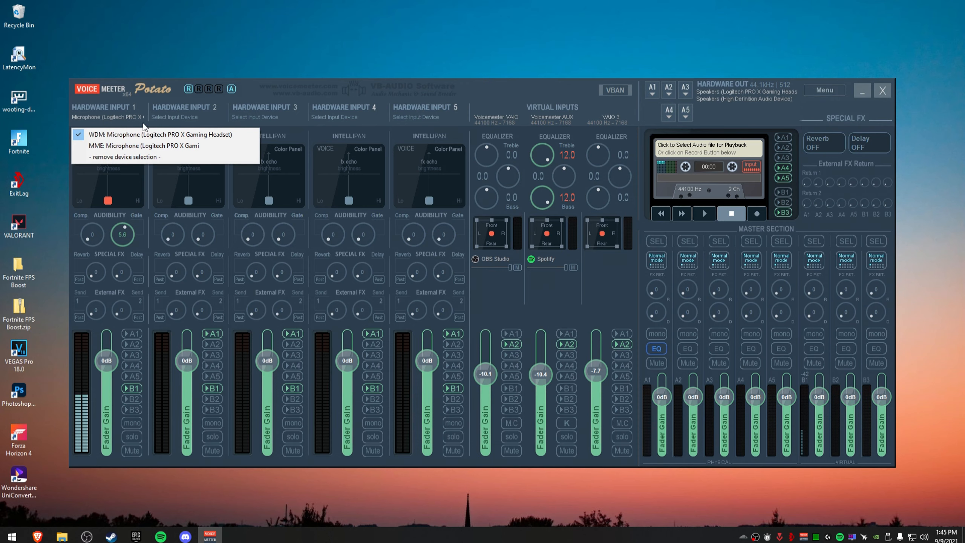
pyautogui.click(589, 134)
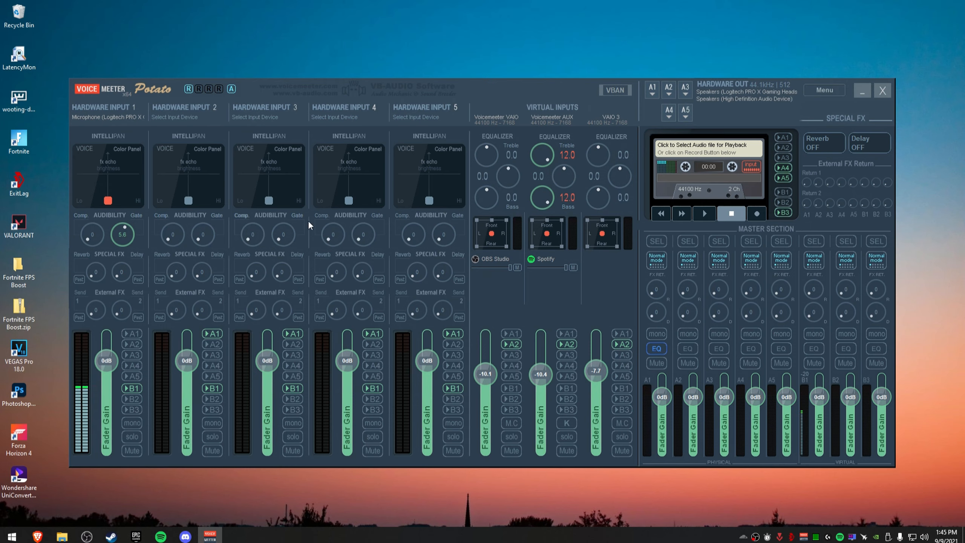
pyautogui.click(108, 118)
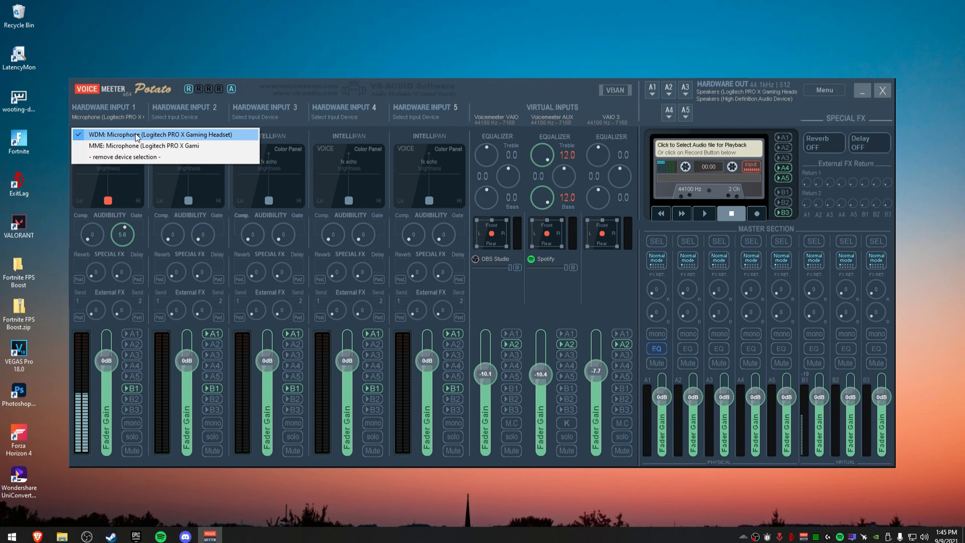
pyautogui.click(122, 119)
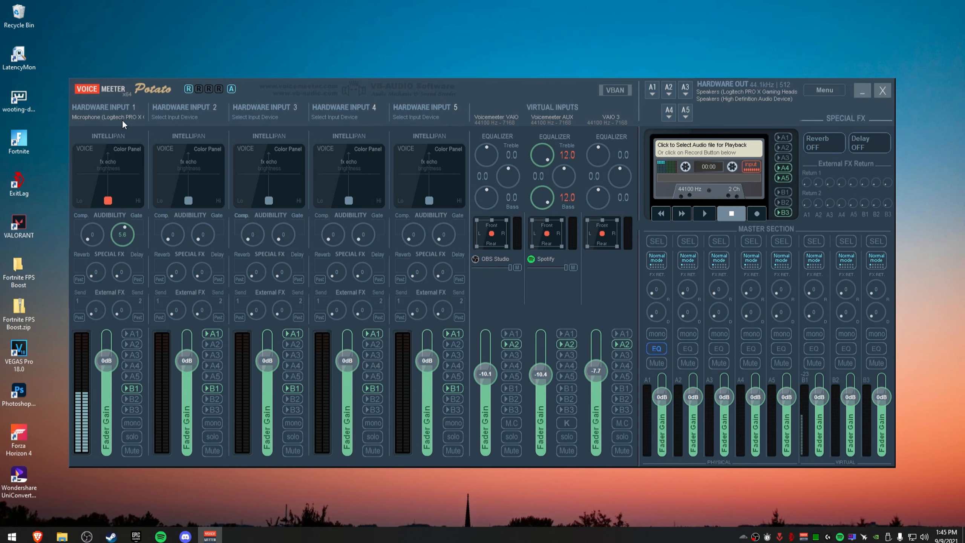
pyautogui.click(122, 119)
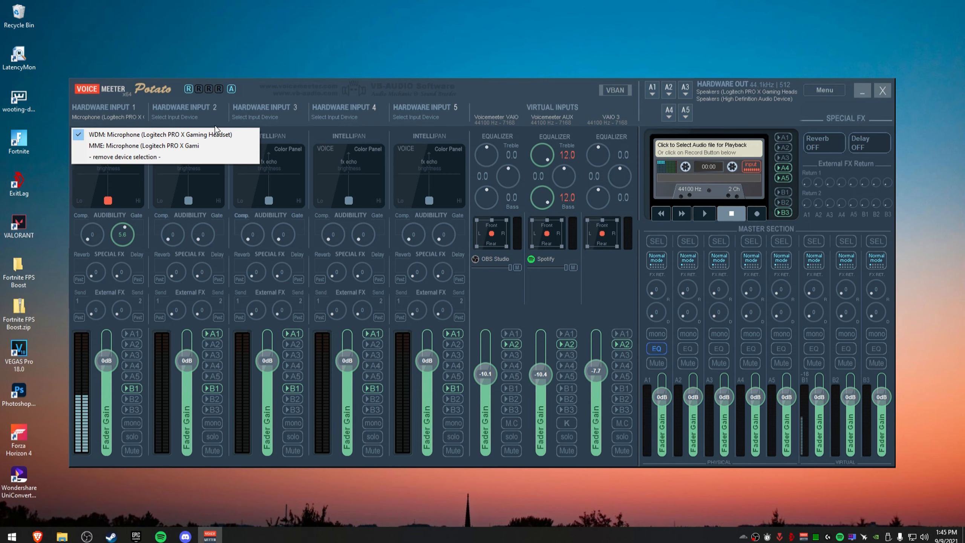
pyautogui.click(230, 105)
pyautogui.click(196, 116)
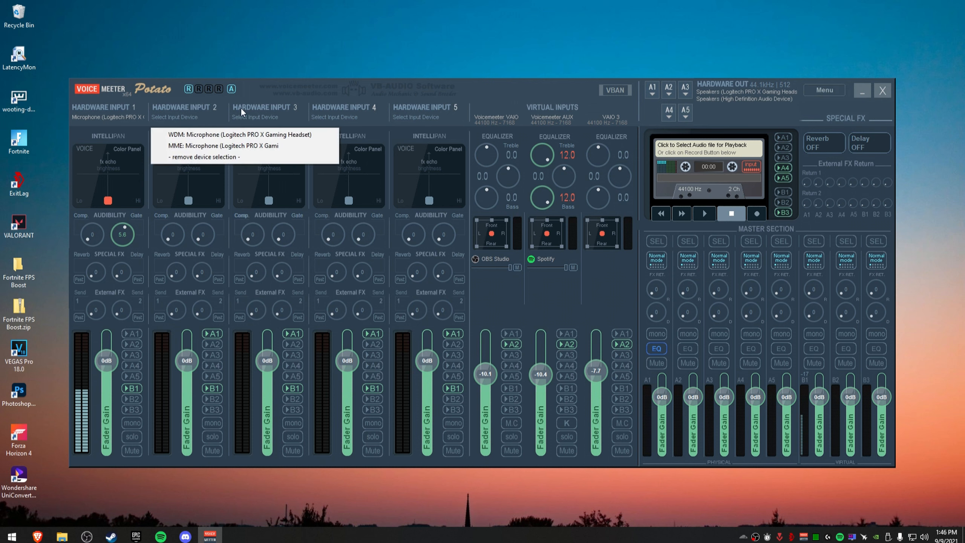
pyautogui.click(241, 107)
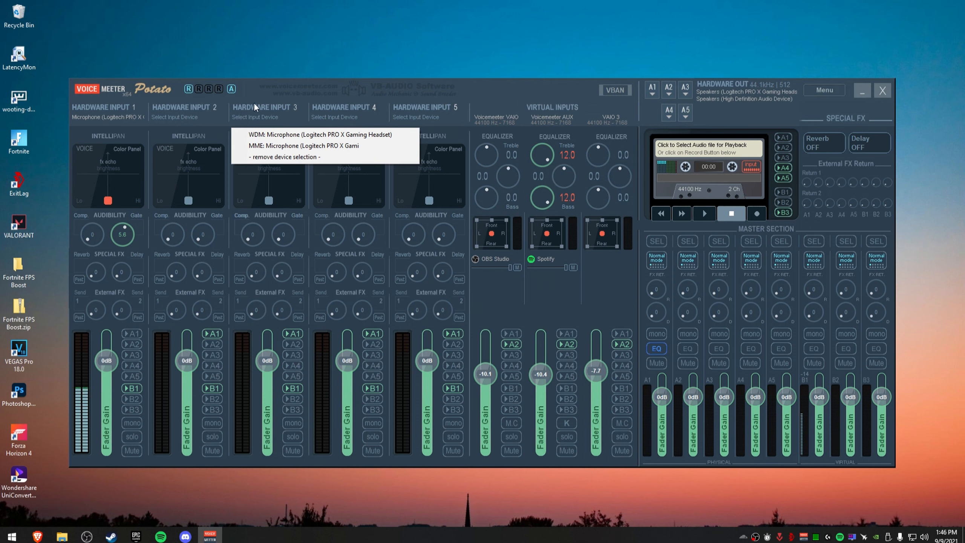
pyautogui.click(228, 102)
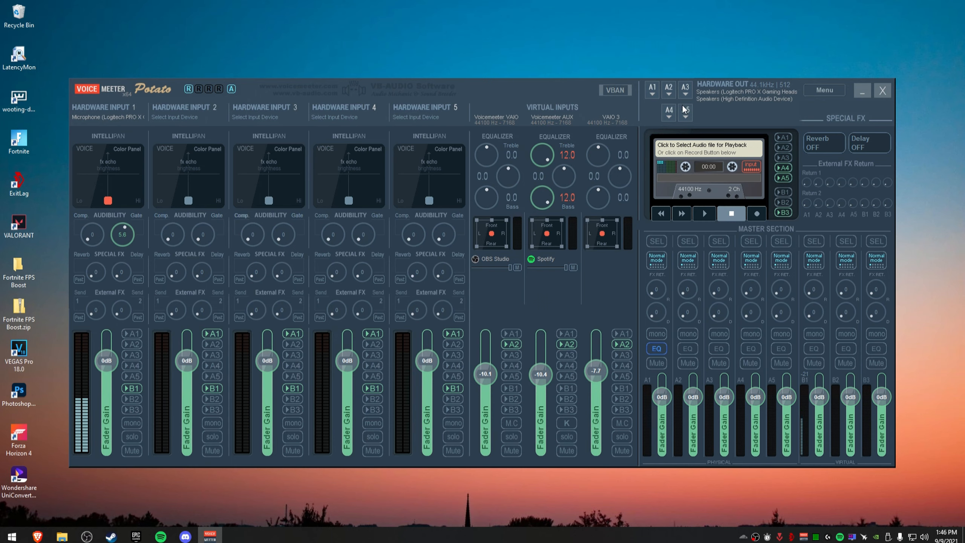
# Check the device options available for hardware outputs A1 and A2.
pyautogui.click(653, 89)
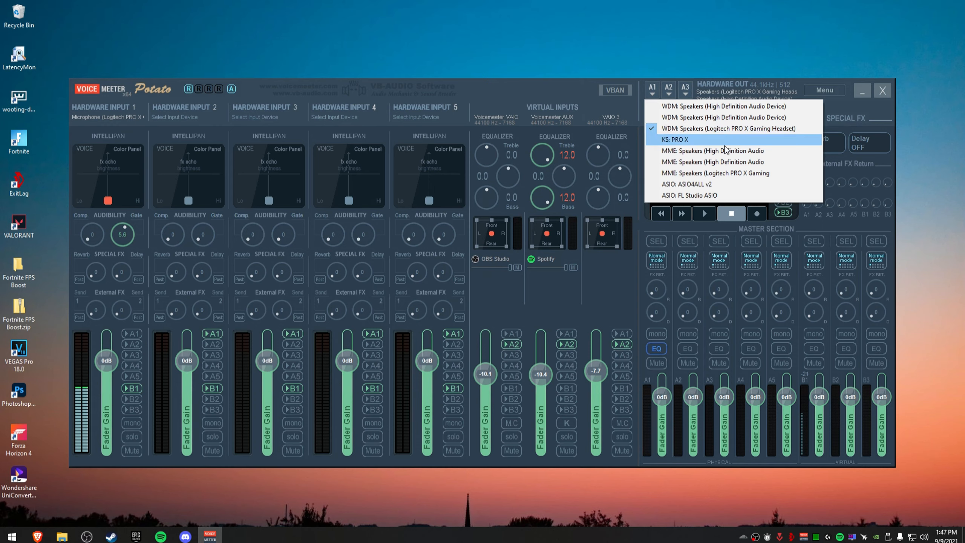
pyautogui.click(877, 111)
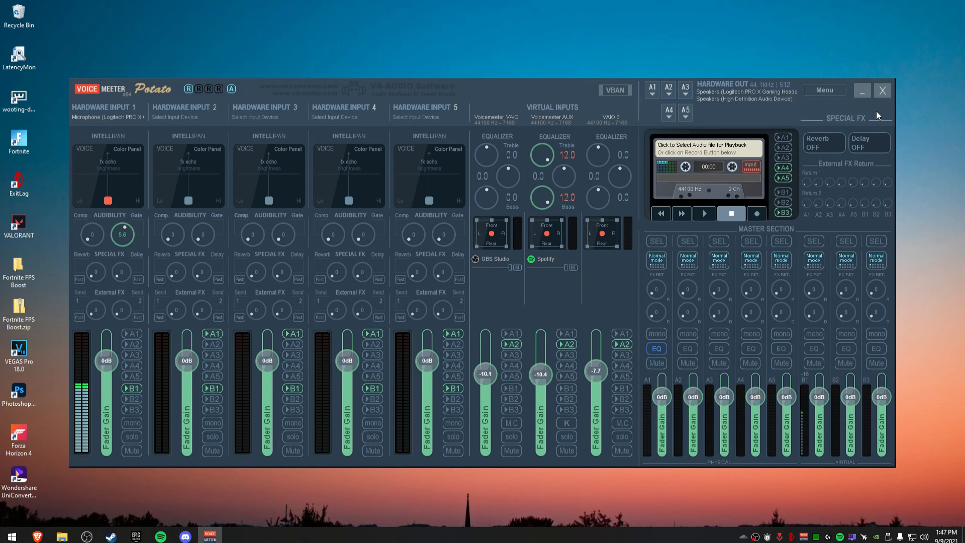
pyautogui.click(669, 90)
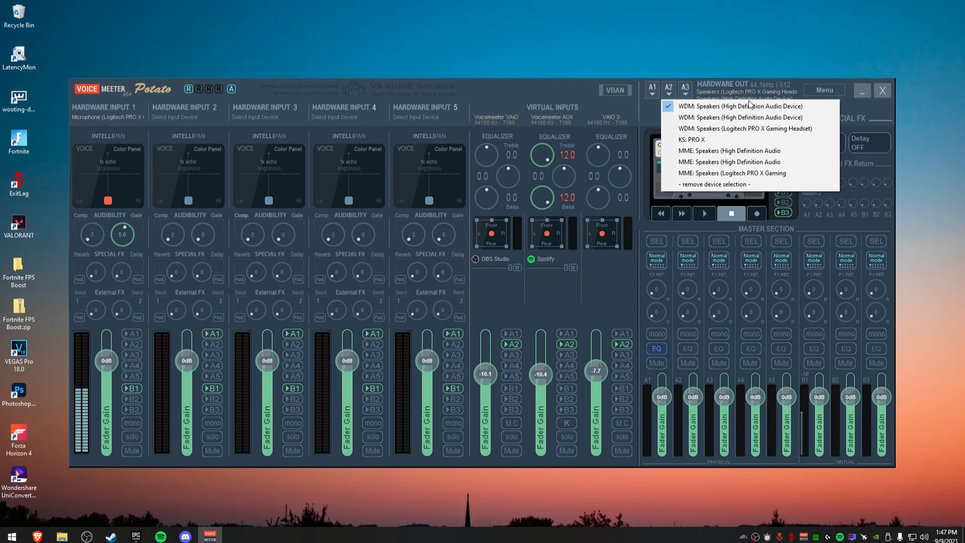
pyautogui.click(876, 111)
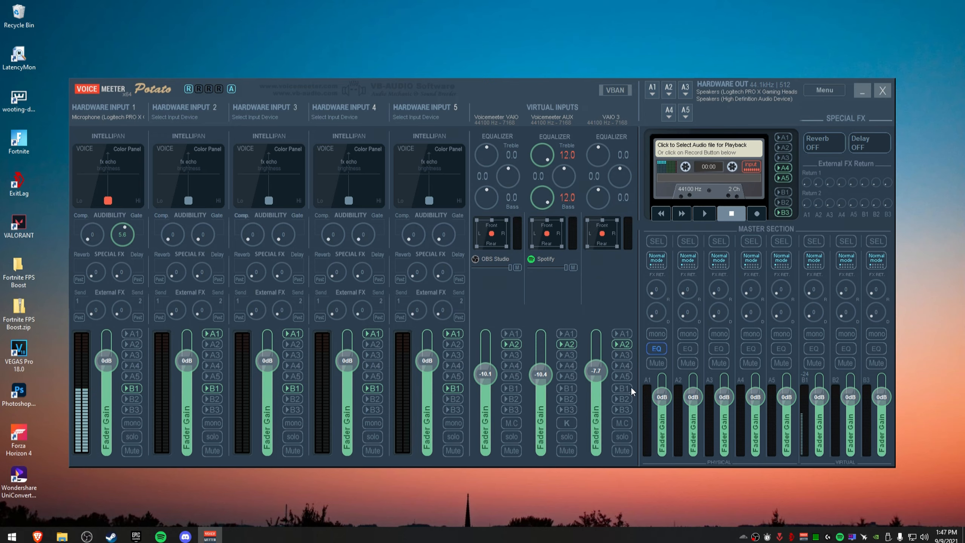
# Open the equalizer window for output bus A1 and close it again.
pyautogui.rightClick(658, 348)
pyautogui.moveTo(718, 191); pyautogui.dragTo(591, 153)
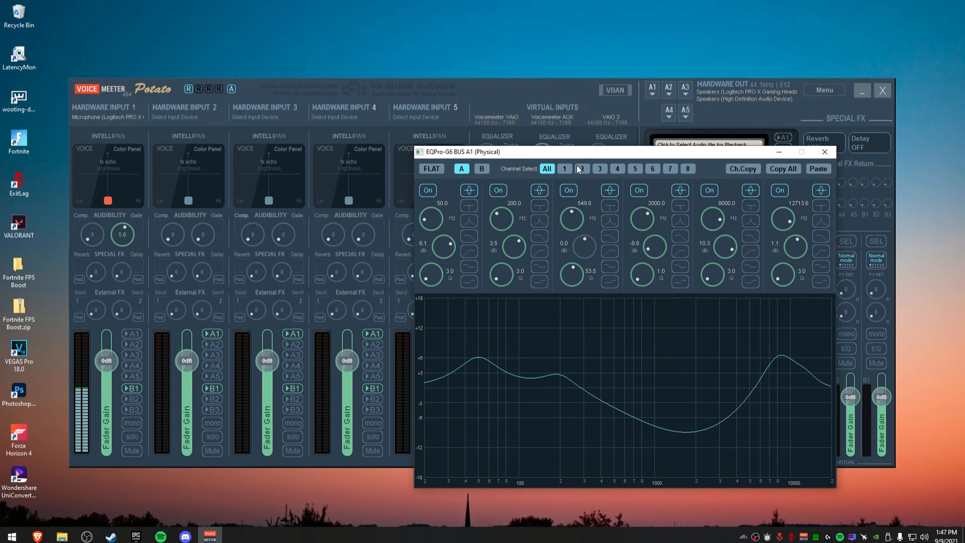
pyautogui.click(824, 152)
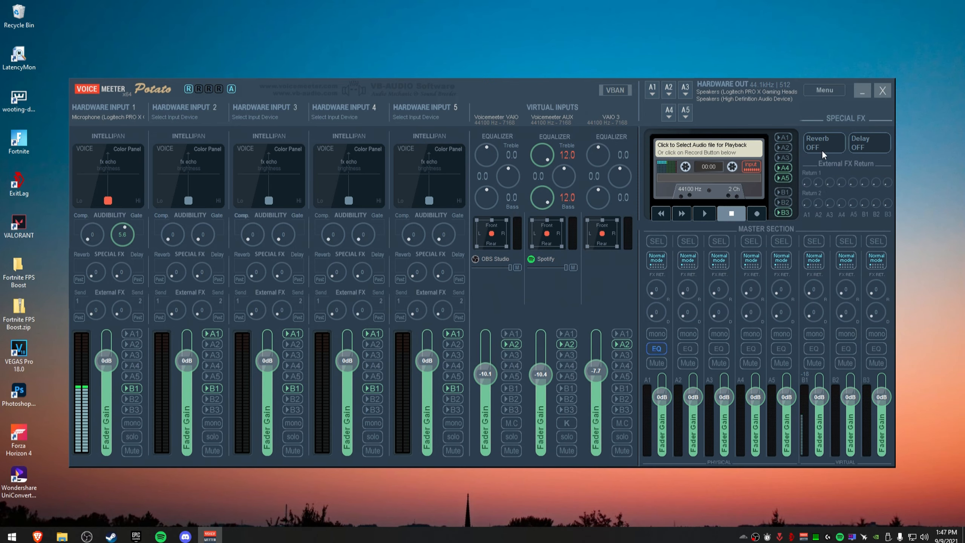
# Open the System Settings / Options window from the Voicemeeter menu.
pyautogui.click(817, 91)
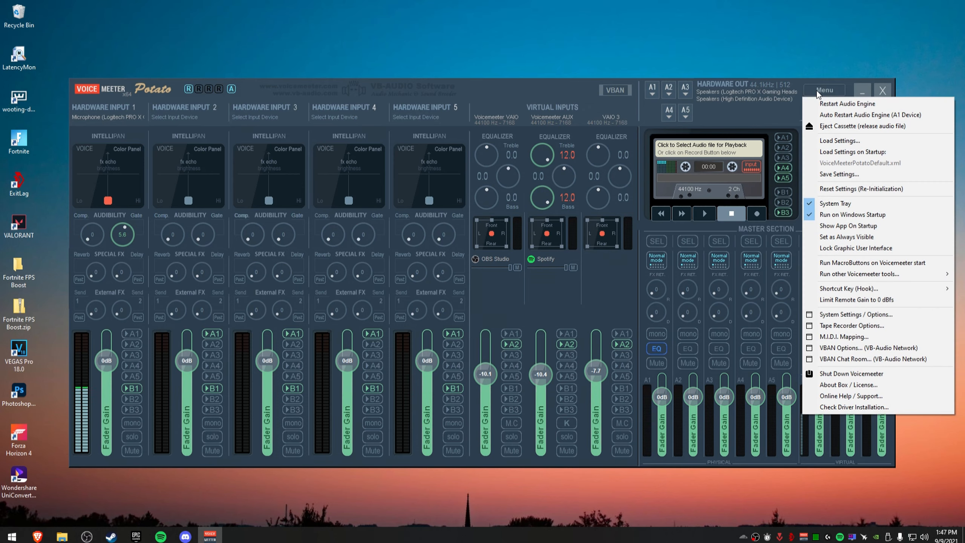
pyautogui.click(795, 122)
pyautogui.click(834, 91)
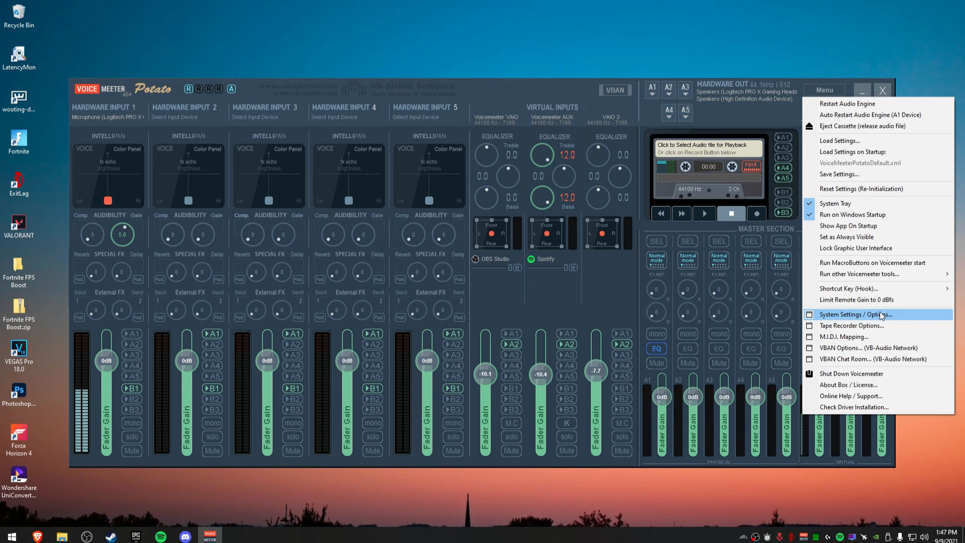
pyautogui.click(856, 315)
pyautogui.moveTo(690, 89); pyautogui.dragTo(583, 86)
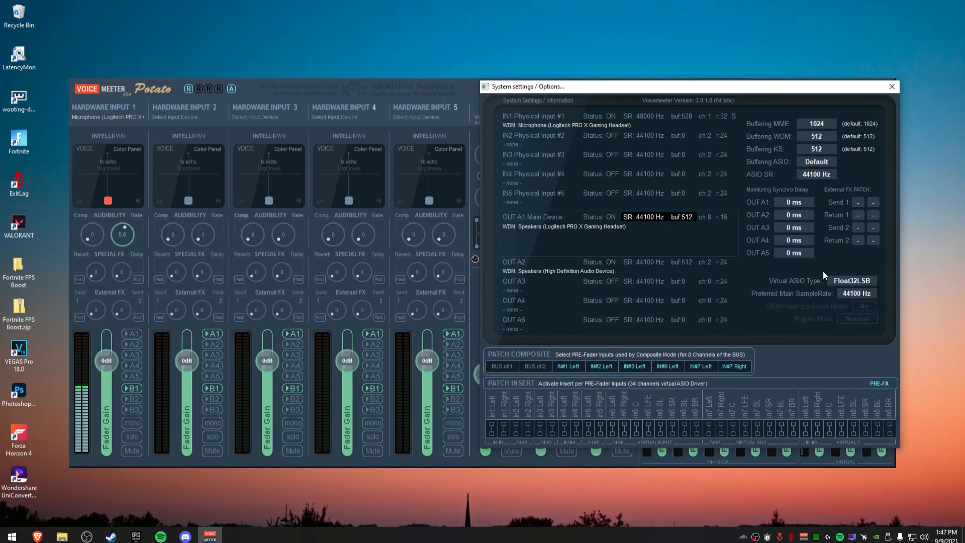
# Review the preferred main sample rate and WDM buffering options, then close the settings window.
pyautogui.click(856, 297)
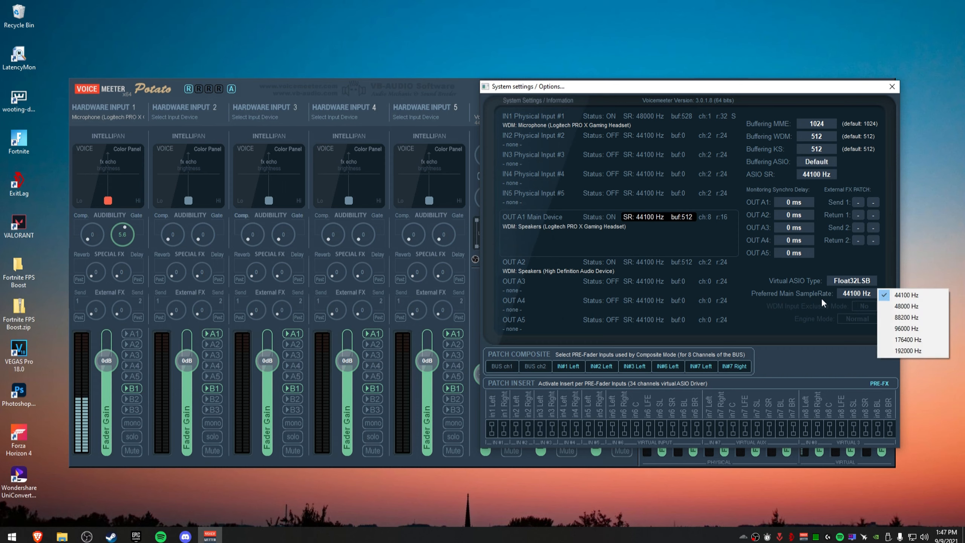
pyautogui.click(776, 339)
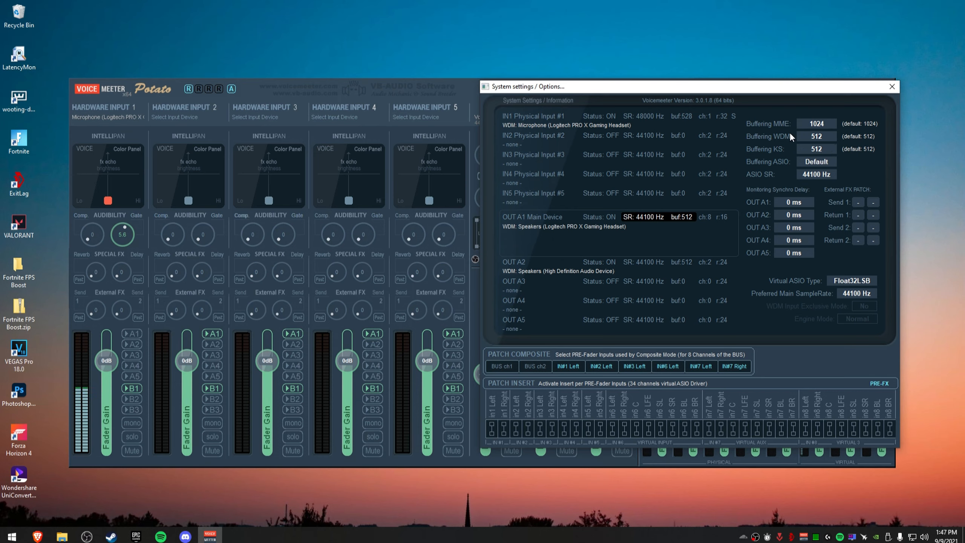
pyautogui.click(819, 136)
pyautogui.click(561, 314)
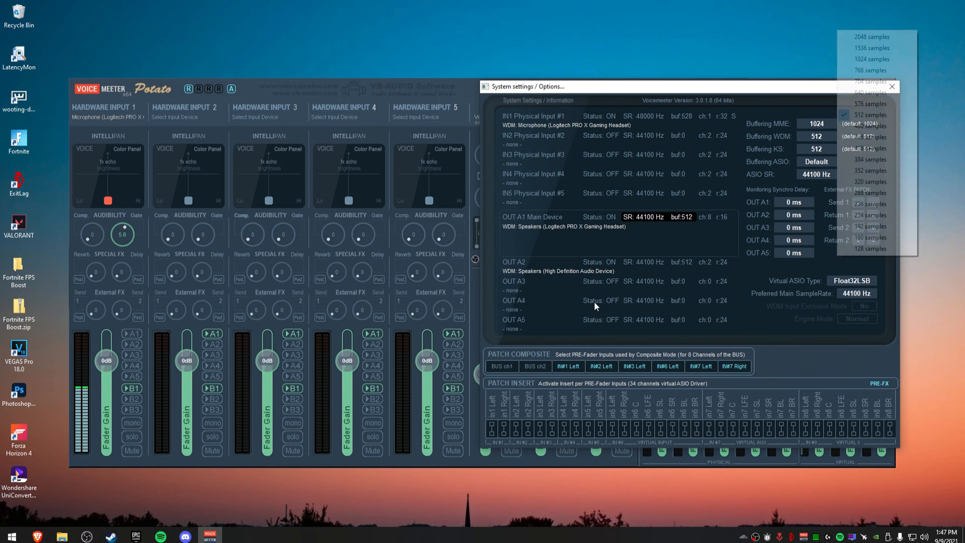
pyautogui.click(779, 89)
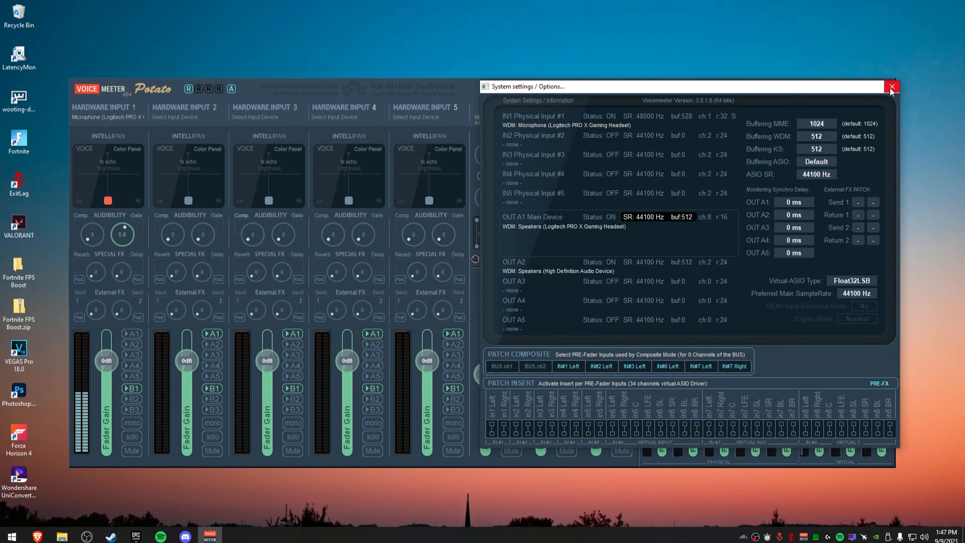
pyautogui.click(892, 86)
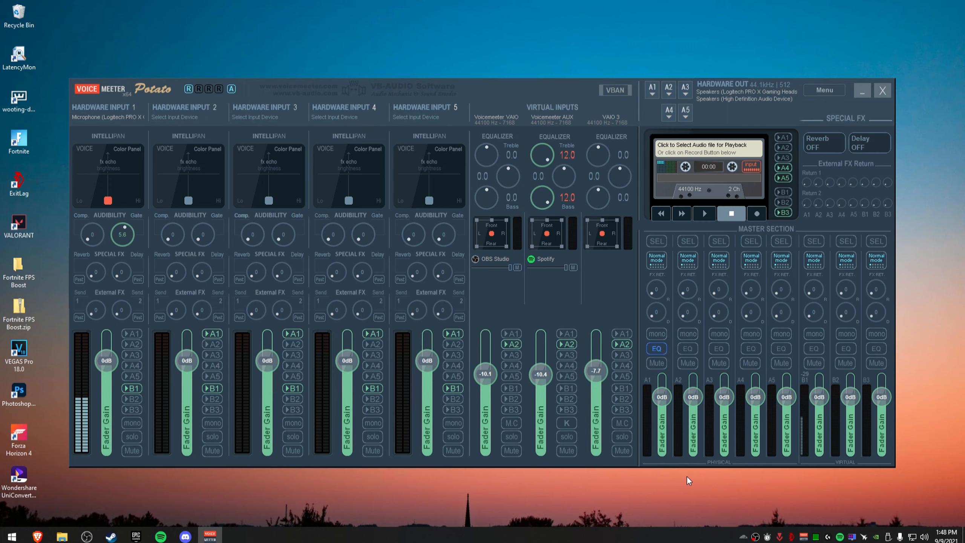
# Open the Windows Sound settings dialog from the taskbar speaker icon.
pyautogui.rightClick(924, 537)
pyautogui.click(910, 510)
pyautogui.moveTo(78, 49); pyautogui.dragTo(274, 105)
pyautogui.moveTo(415, 172); pyautogui.dragTo(412, 212)
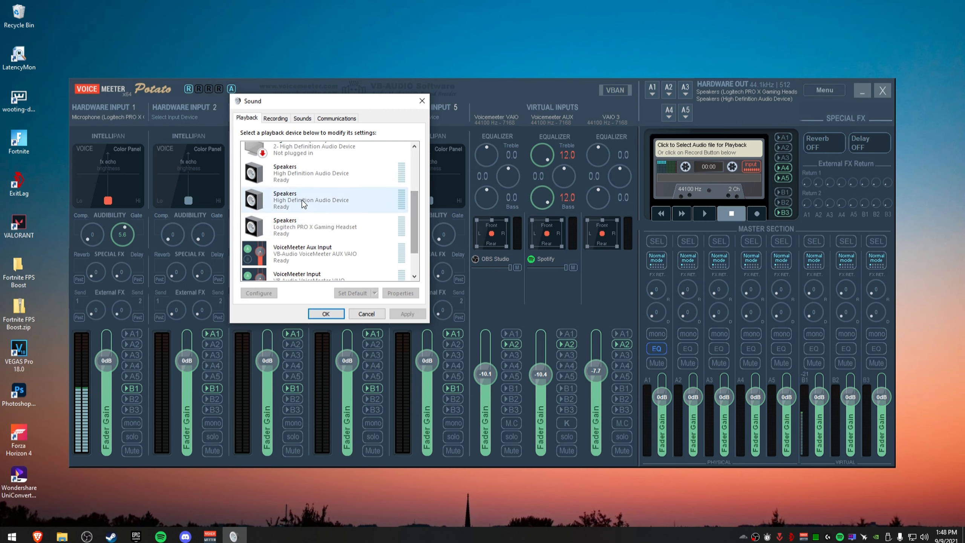
# Inspect the playback devices and their context menu in the Sound dialog.
pyautogui.rightClick(335, 222)
pyautogui.rightClick(314, 195)
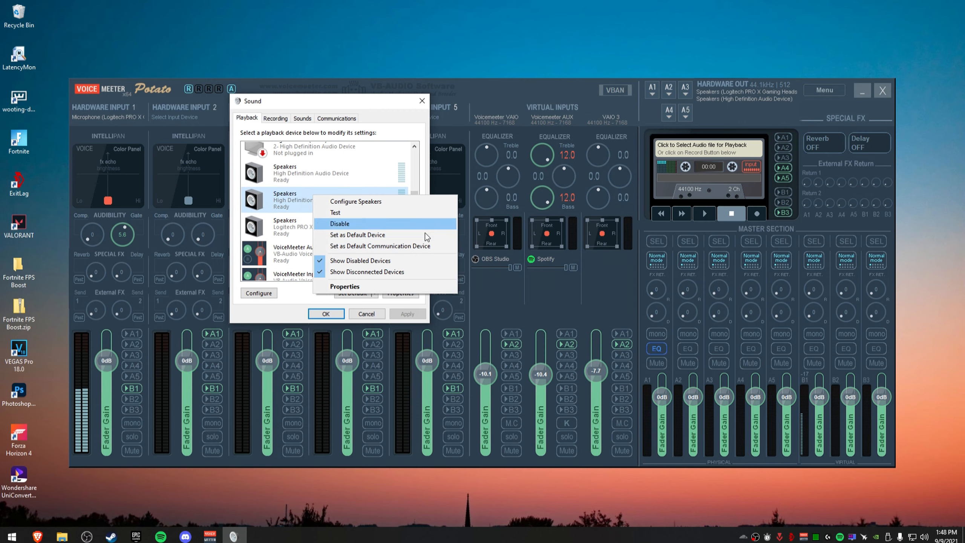
pyautogui.click(384, 133)
pyautogui.moveTo(415, 229); pyautogui.dragTo(415, 249)
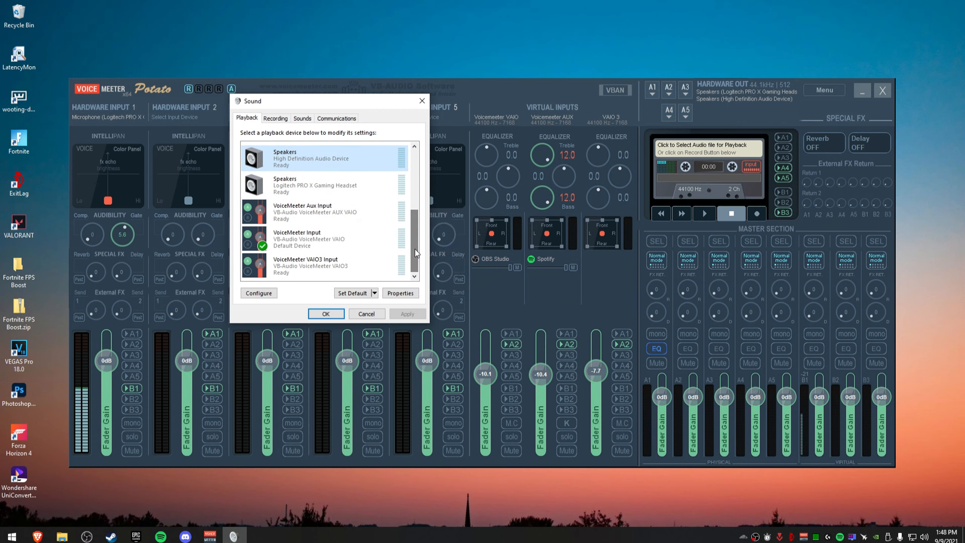
# Scroll through the complete playback device list in the Sound dialog, including disabled and unplugged devices.
pyautogui.click(331, 239)
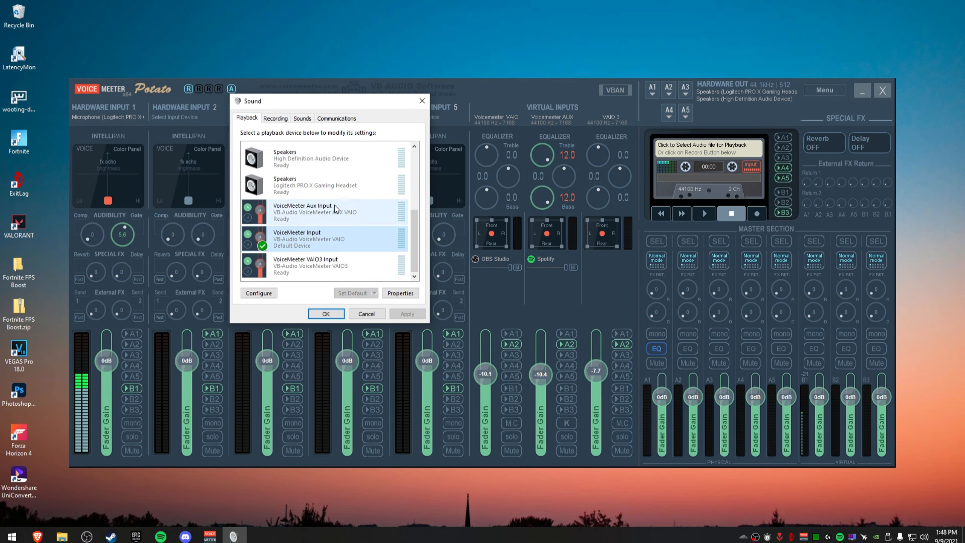
pyautogui.rightClick(336, 240)
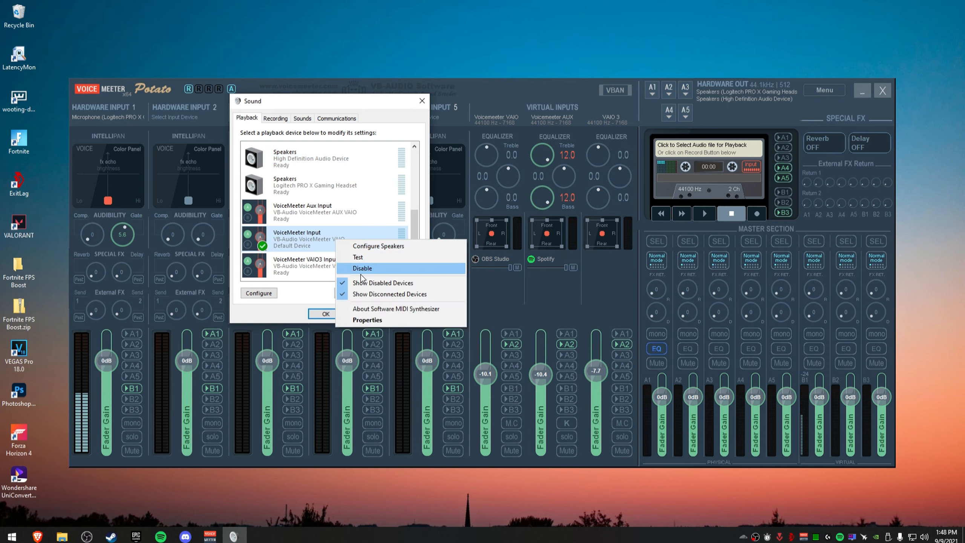
pyautogui.click(305, 245)
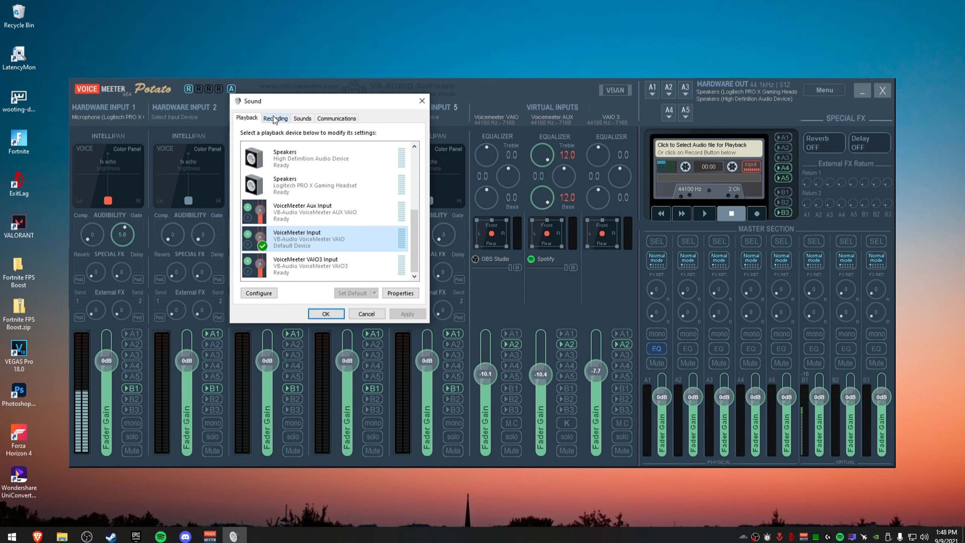
pyautogui.moveTo(411, 242); pyautogui.dragTo(414, 155)
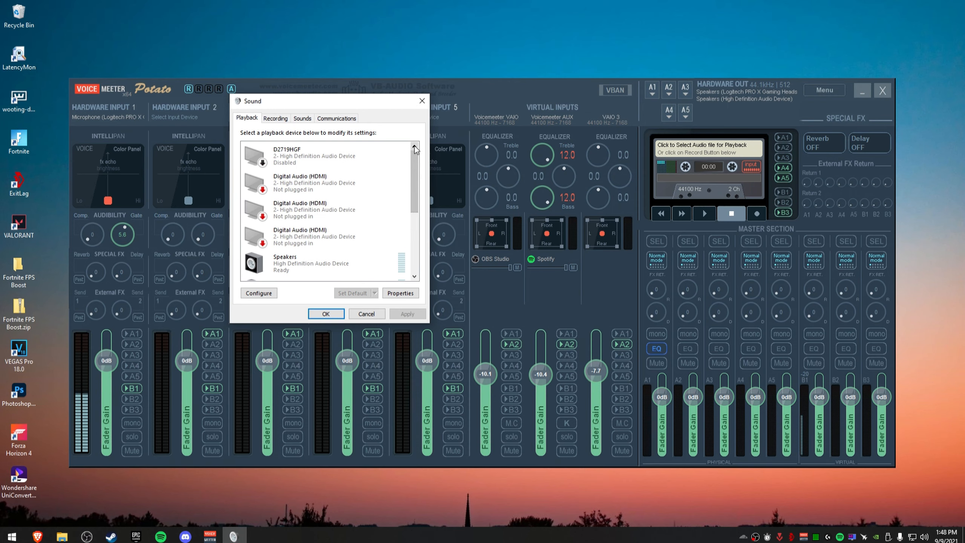
pyautogui.moveTo(412, 178); pyautogui.dragTo(413, 240)
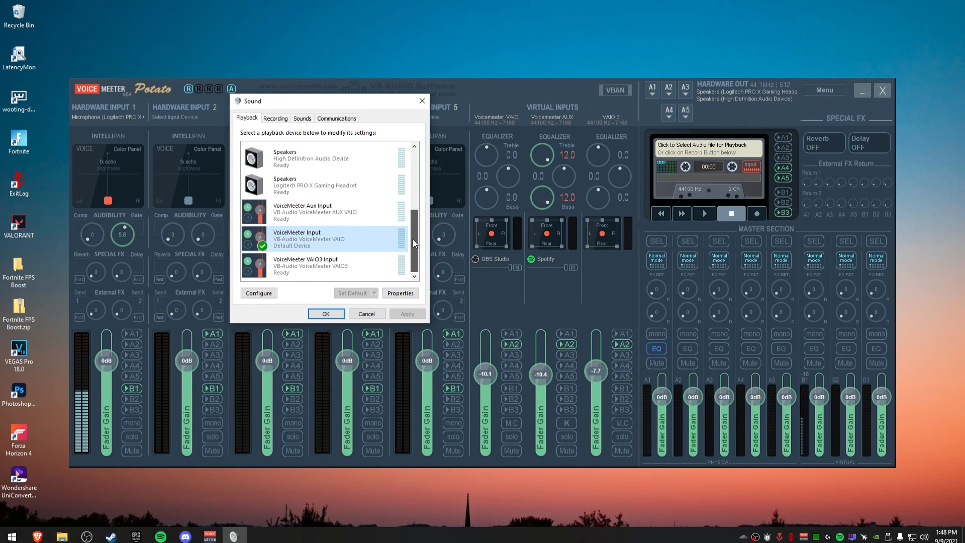
# Review the recording devices in the Sound dialog, then close it.
pyautogui.click(275, 118)
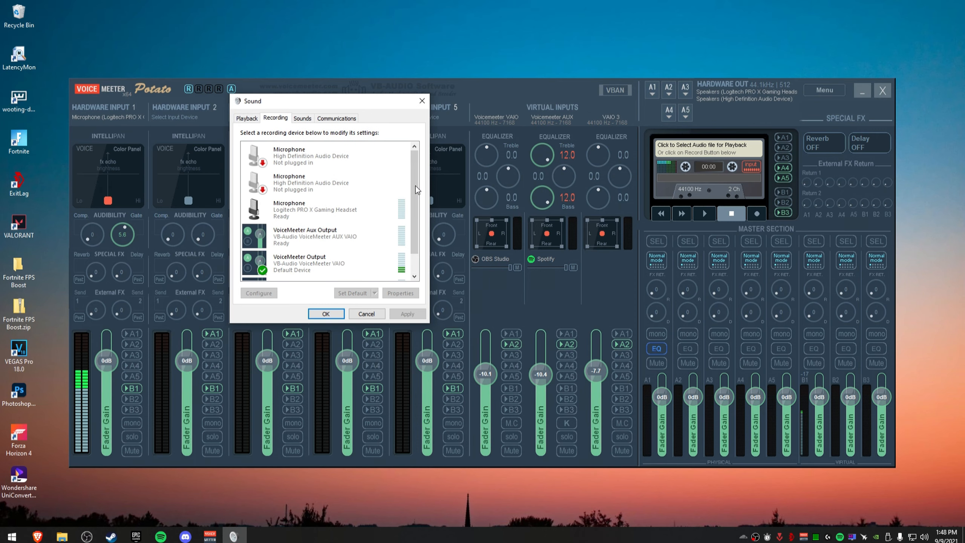
pyautogui.moveTo(415, 185); pyautogui.dragTo(415, 201)
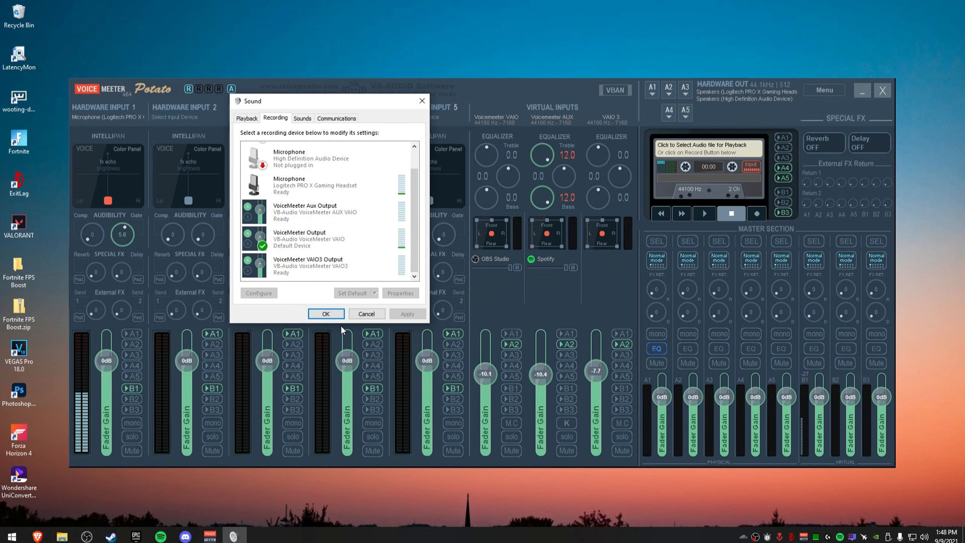
pyautogui.click(337, 315)
# Open the App volume and device preferences page under the System Sound settings.
pyautogui.click(12, 536)
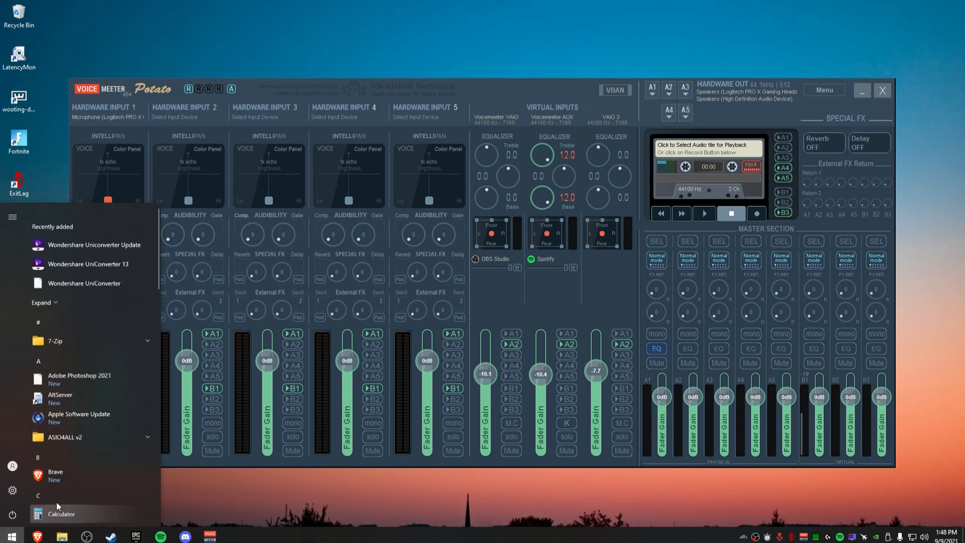
pyautogui.click(86, 477)
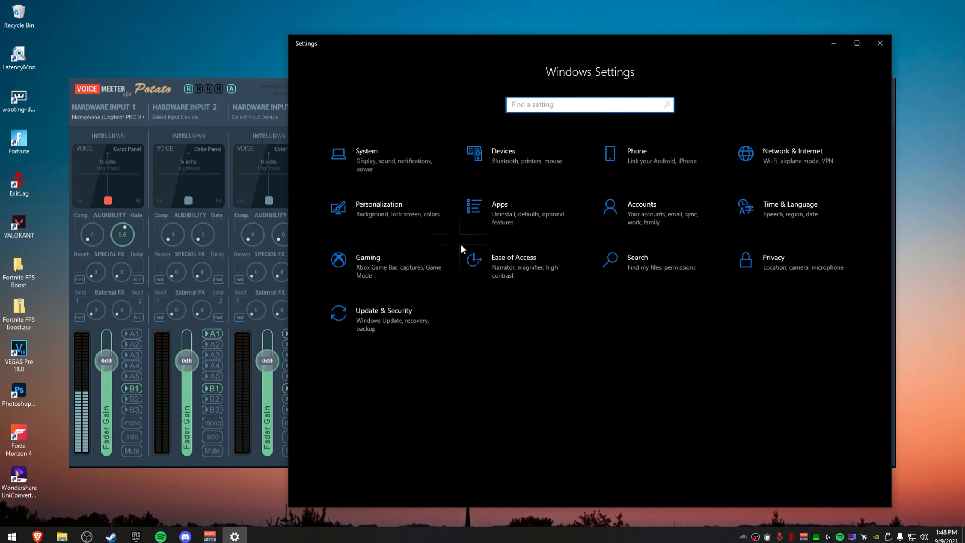
pyautogui.click(534, 213)
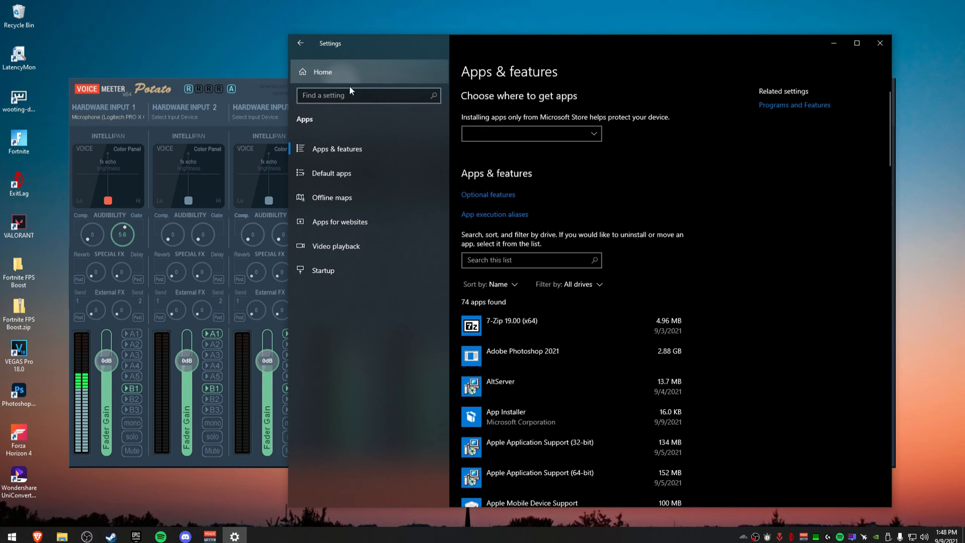
pyautogui.click(347, 76)
pyautogui.click(399, 156)
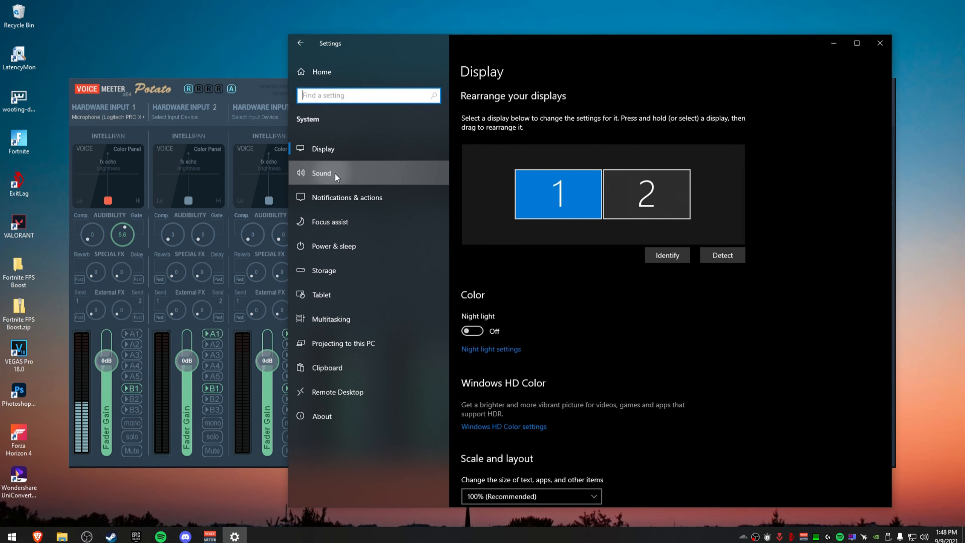
pyautogui.click(335, 172)
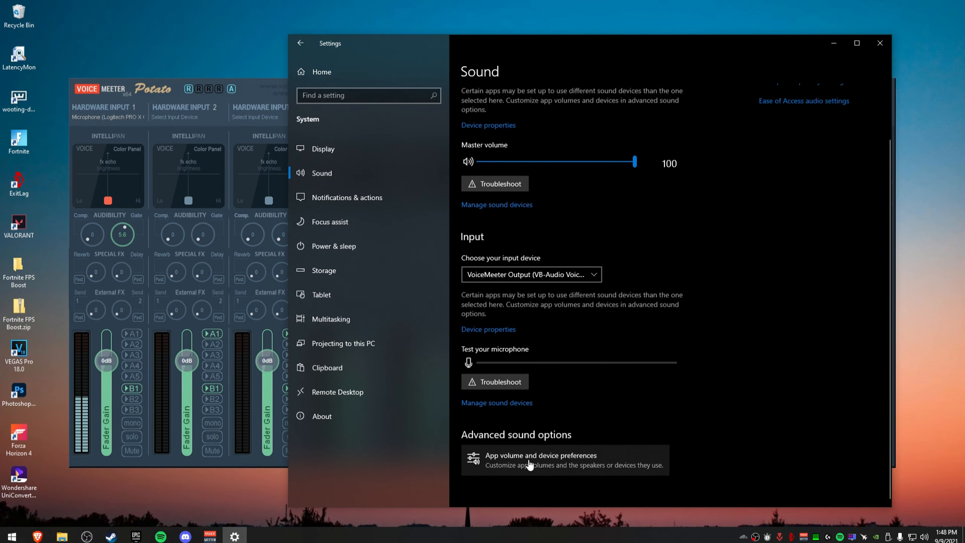
pyautogui.click(558, 464)
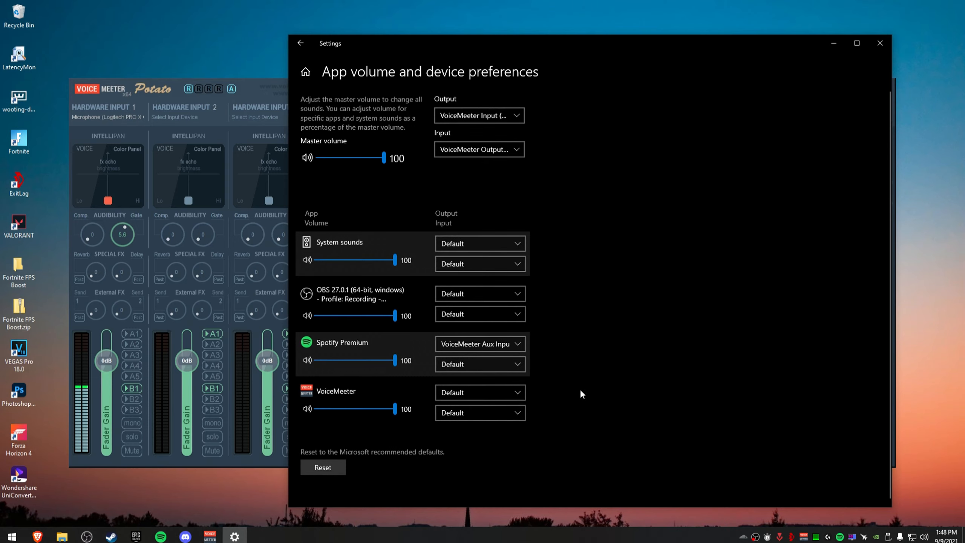
# Maximize the settings window and inspect Spotify Premium's output device assignment.
pyautogui.click(856, 44)
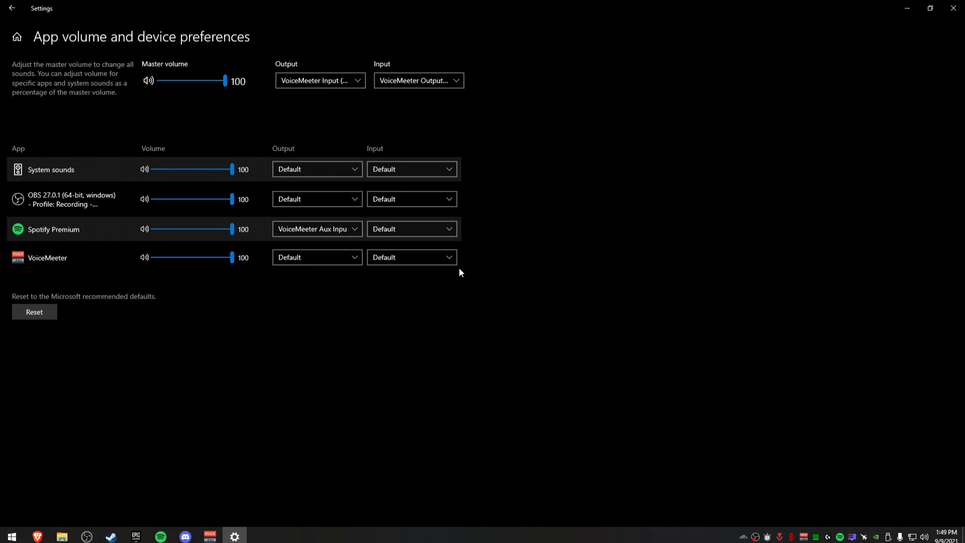
pyautogui.click(317, 230)
pyautogui.click(369, 232)
# Bring up Brave Browser so it appears in the per-app list, then return to Settings.
pyautogui.click(37, 537)
pyautogui.moveTo(482, 5); pyautogui.dragTo(635, 78)
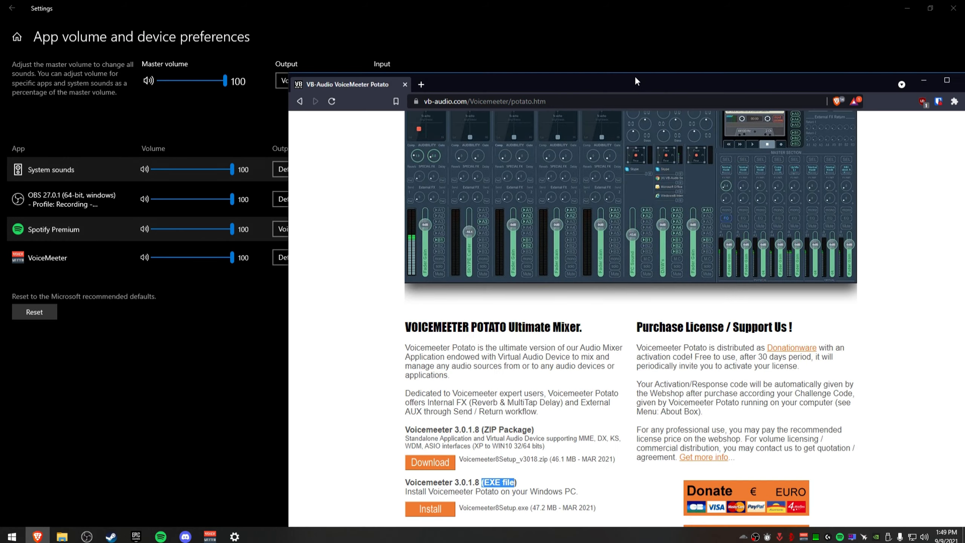
pyautogui.doubleClick(637, 81)
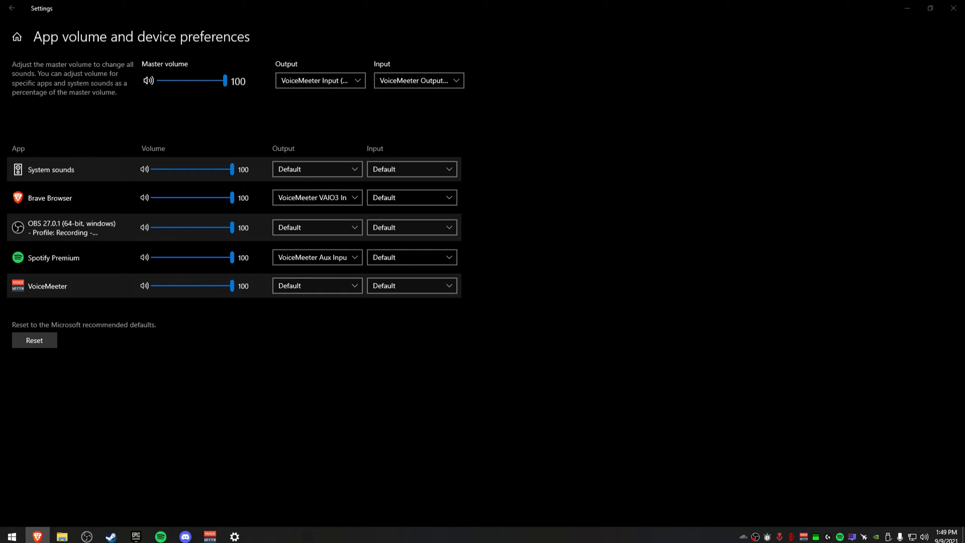
pyautogui.hotkey('alt', 'Tab')
# Set Brave Browser's output device to VoiceMeeter VAIO3 Input.
pyautogui.click(315, 196)
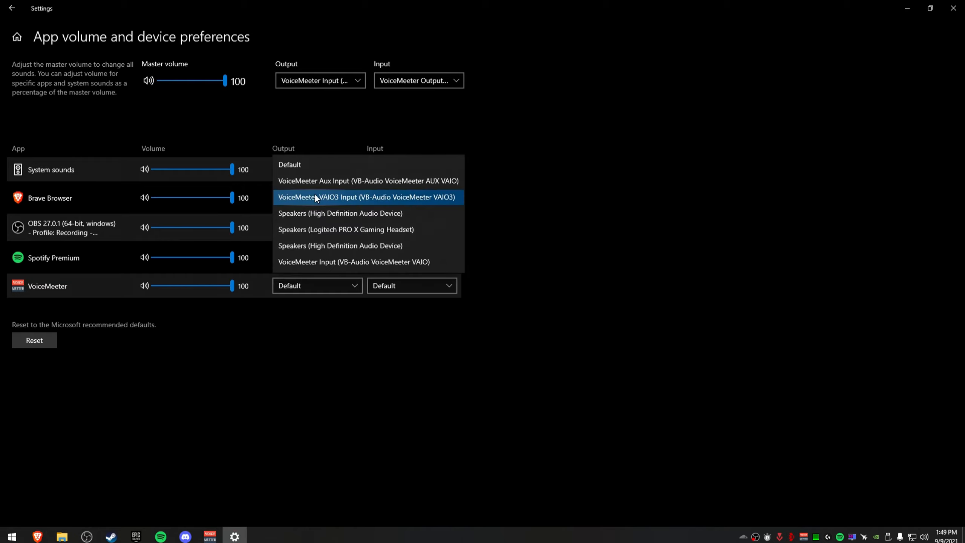
pyautogui.click(315, 195)
# Open Discord's voice settings to check its output device, then close the Settings window.
pyautogui.click(186, 537)
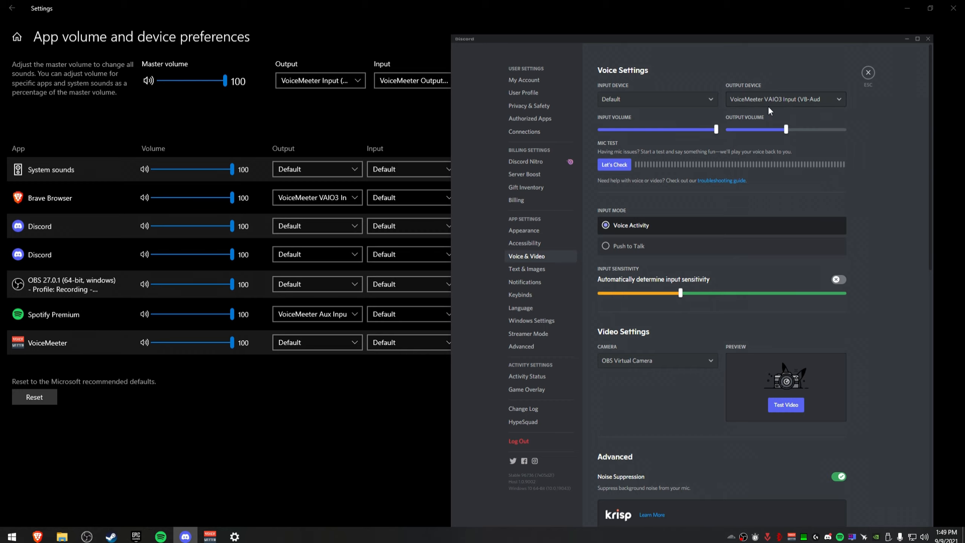
pyautogui.moveTo(651, 40); pyautogui.dragTo(964, 118)
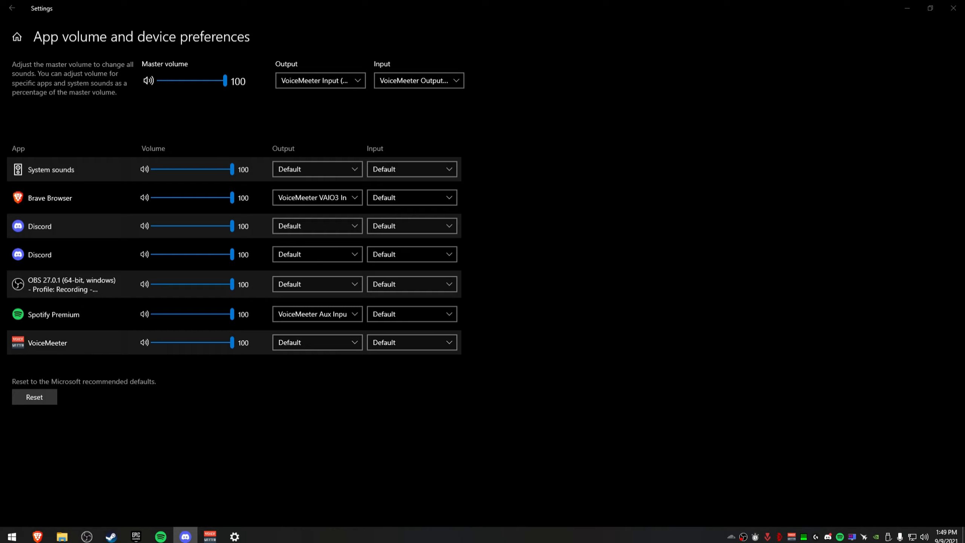
pyautogui.hotkey('alt', 'Tab')
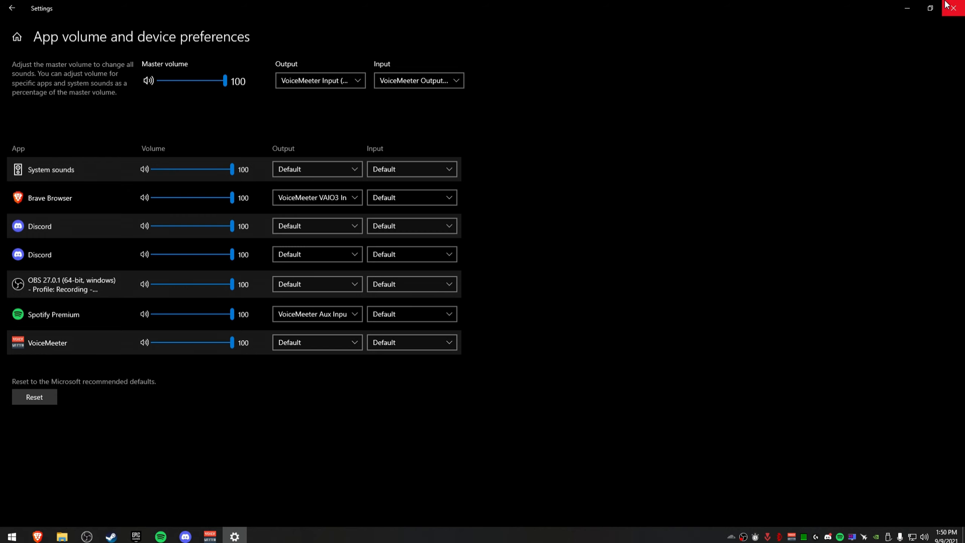
pyautogui.click(954, 7)
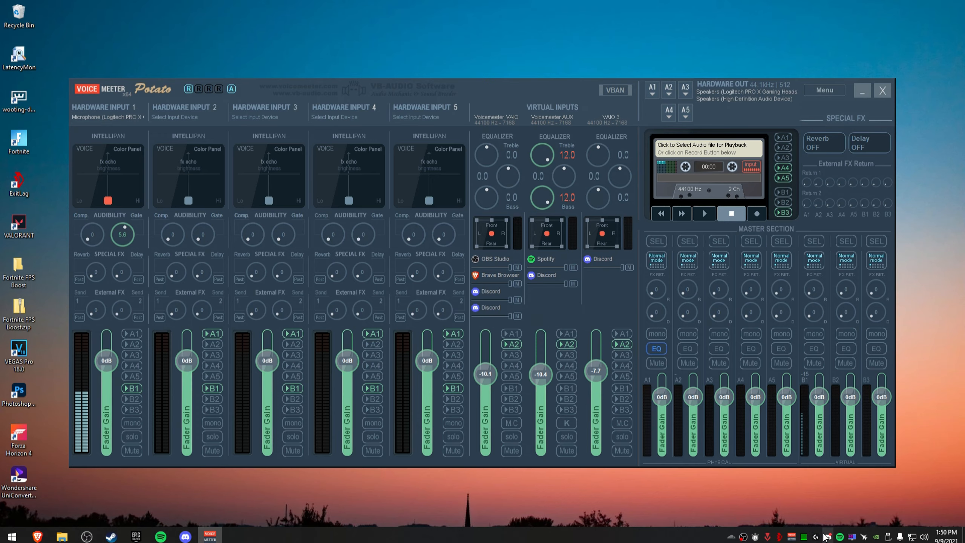
# In Process Lasso, set audiodg.exe's CPU affinity to always use CPU 0, then close Process Lasso.
pyautogui.click(805, 536)
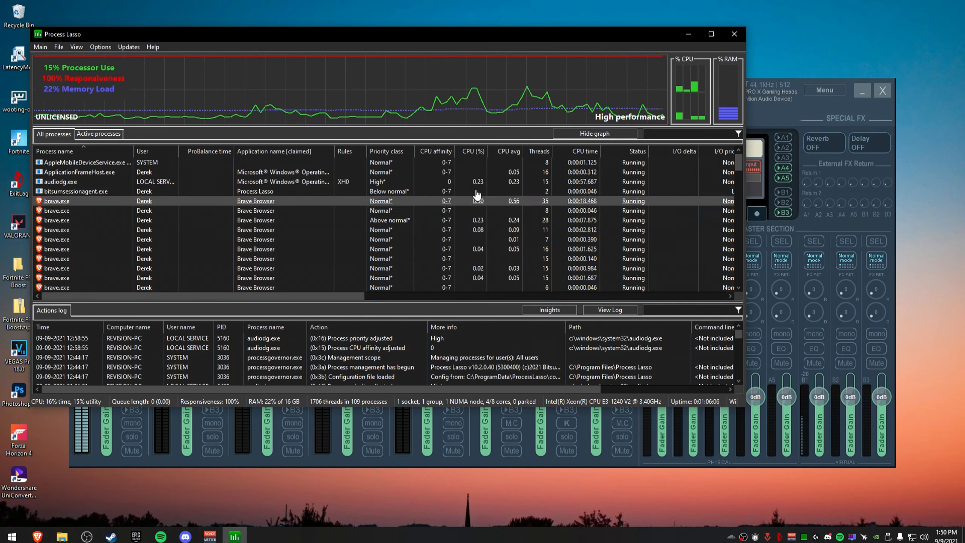
pyautogui.moveTo(315, 38); pyautogui.dragTo(340, 52)
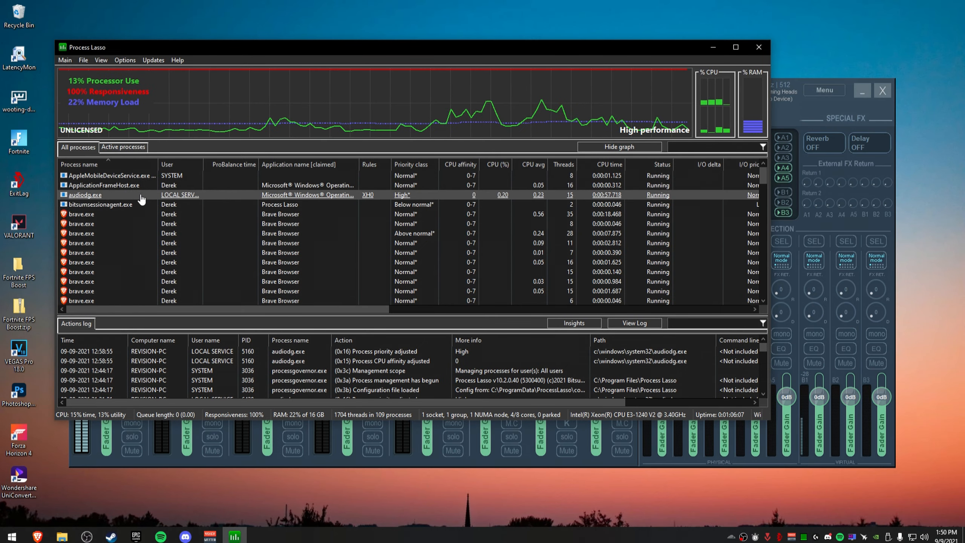
pyautogui.rightClick(98, 196)
pyautogui.moveTo(143, 205)
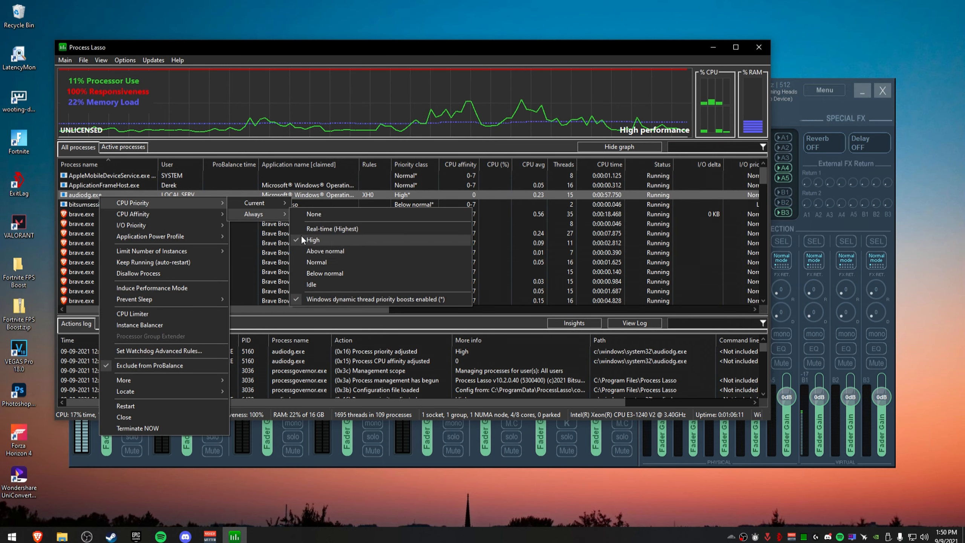
pyautogui.moveTo(262, 215)
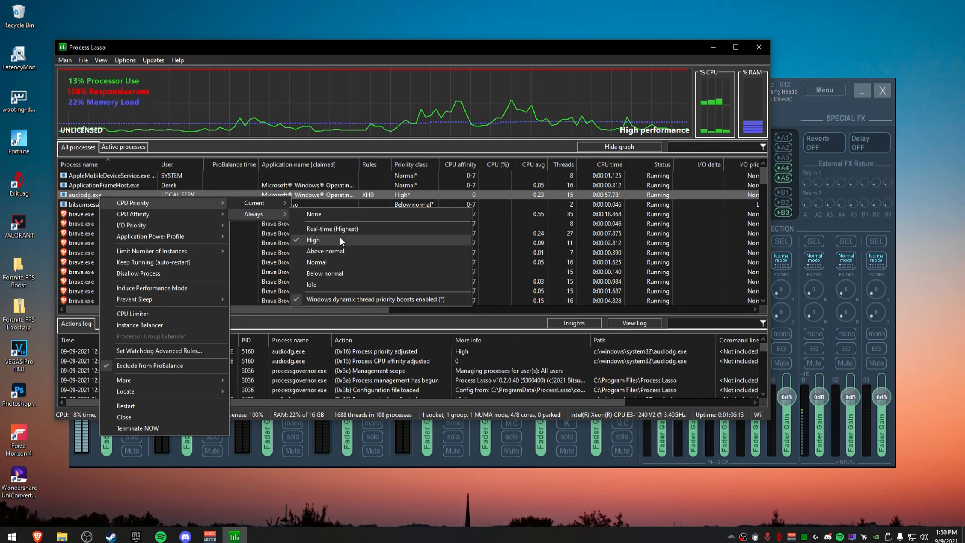
pyautogui.moveTo(171, 214)
pyautogui.click(340, 227)
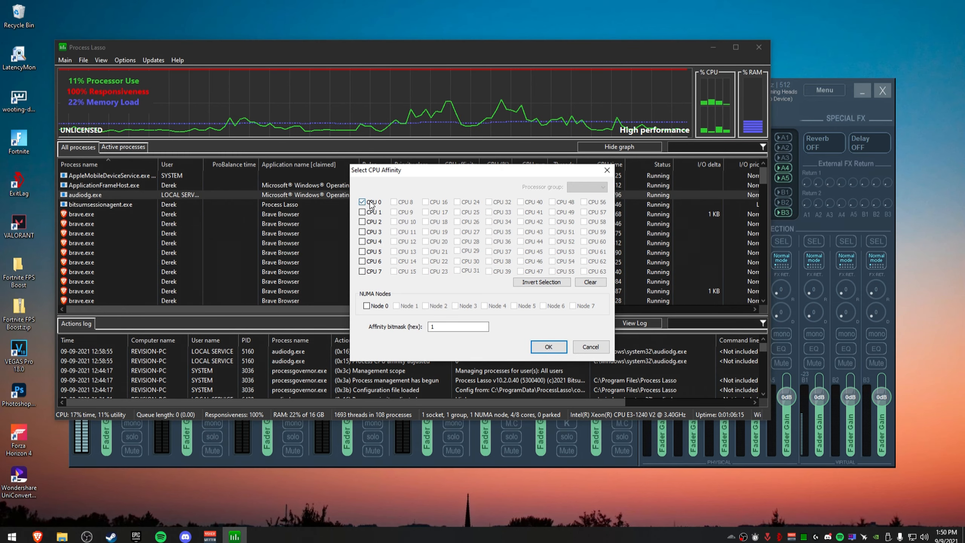
pyautogui.click(548, 346)
pyautogui.click(759, 47)
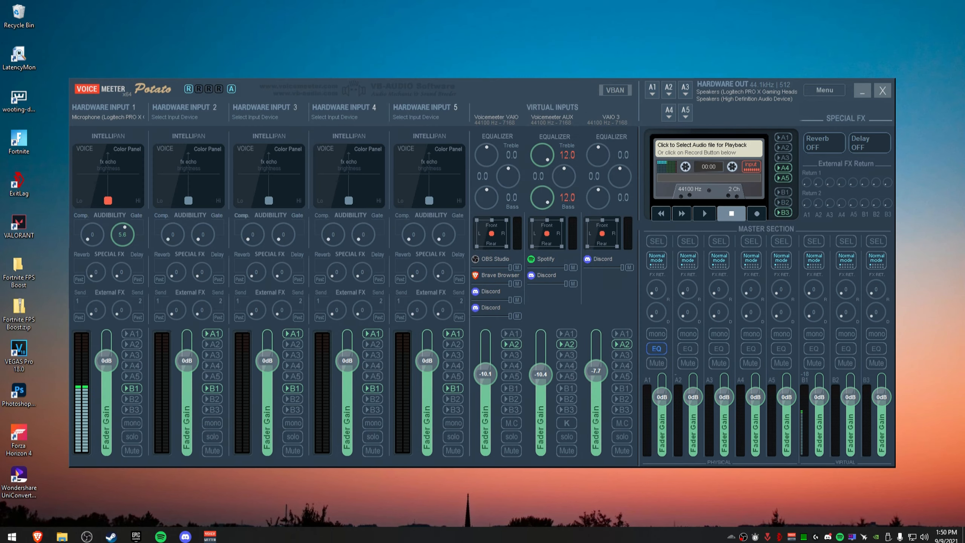
# Open Task Manager and browse its process list sorted by name.
pyautogui.rightClick(433, 536)
pyautogui.click(469, 501)
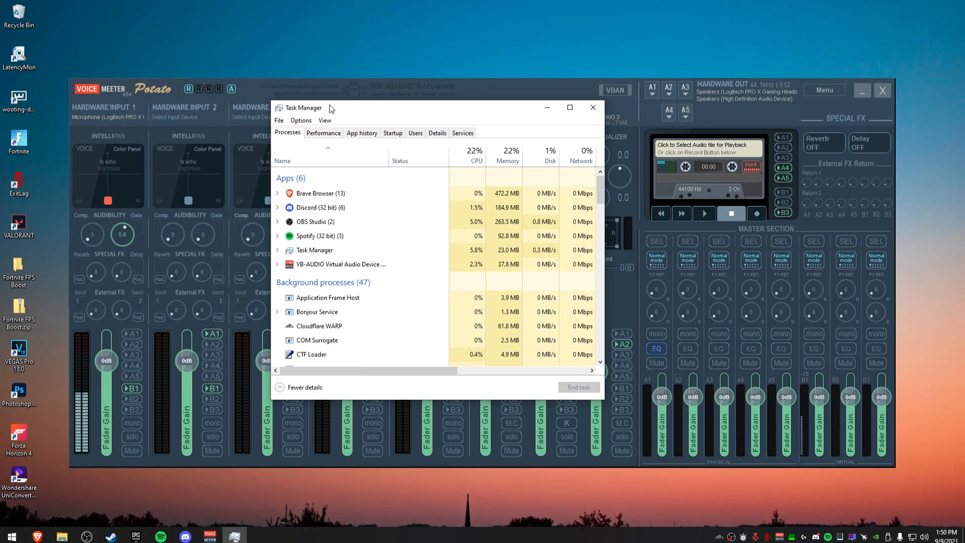
pyautogui.click(323, 134)
pyautogui.click(299, 134)
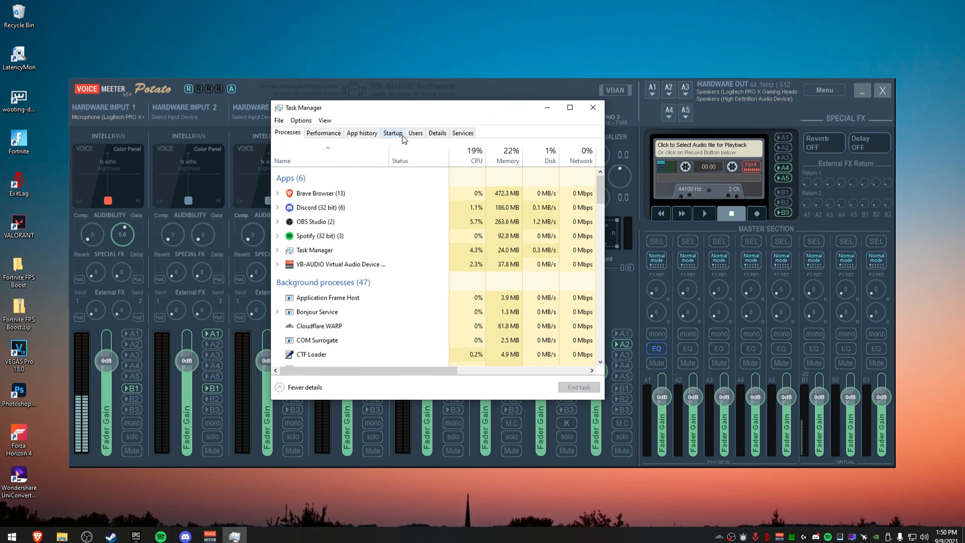
pyautogui.click(324, 155)
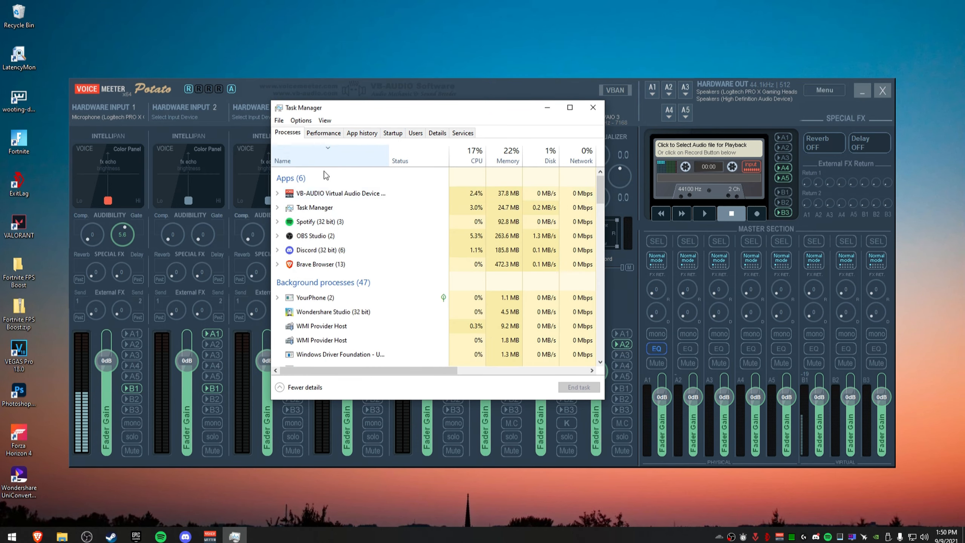
pyautogui.click(326, 156)
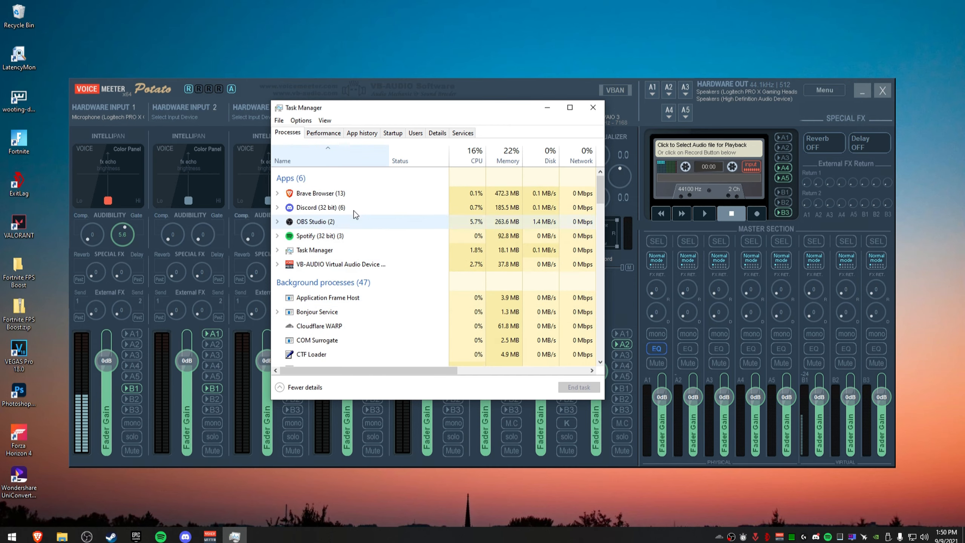
# Check audiodg.exe's priority and processor affinity on the Details tab, cancelling the affinity dialog.
pyautogui.click(437, 133)
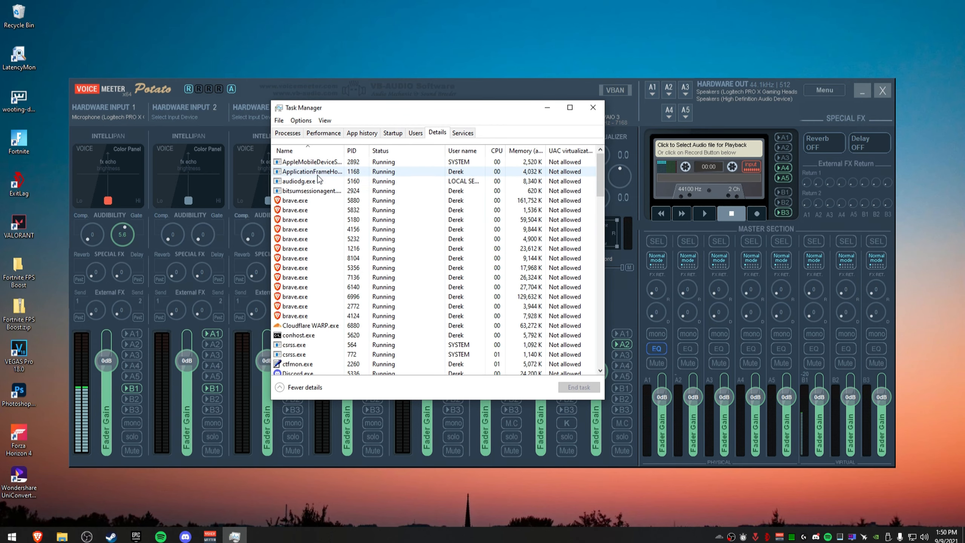
pyautogui.rightClick(297, 182)
pyautogui.moveTo(361, 225)
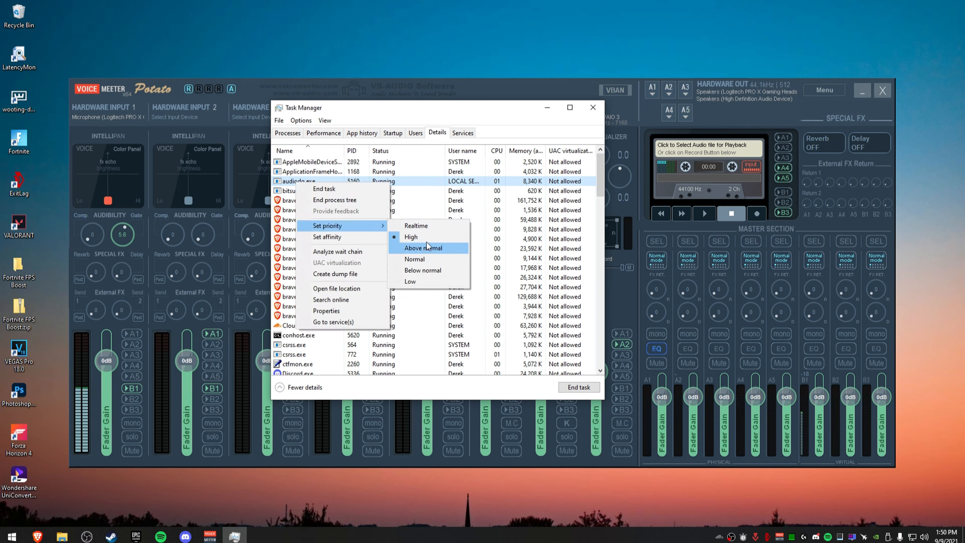
pyautogui.click(340, 237)
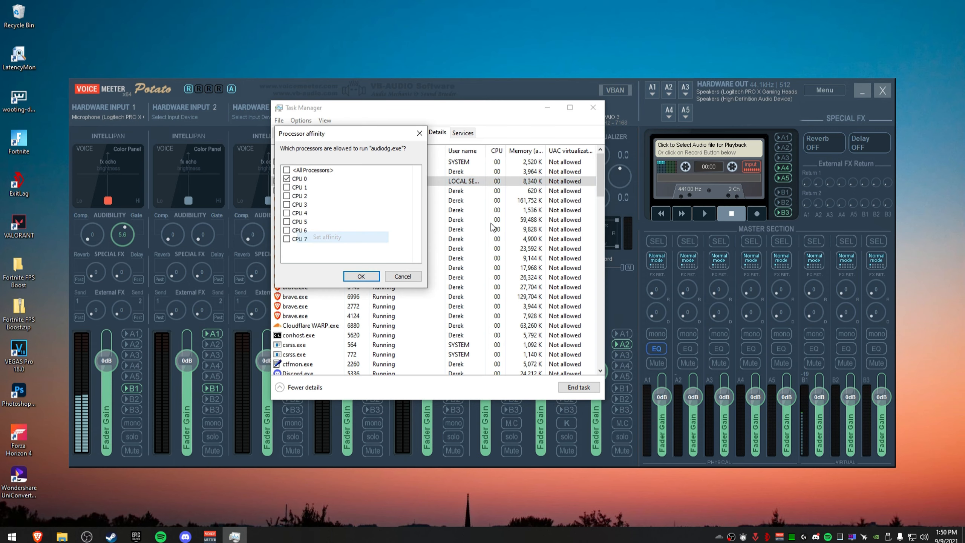
pyautogui.click(404, 277)
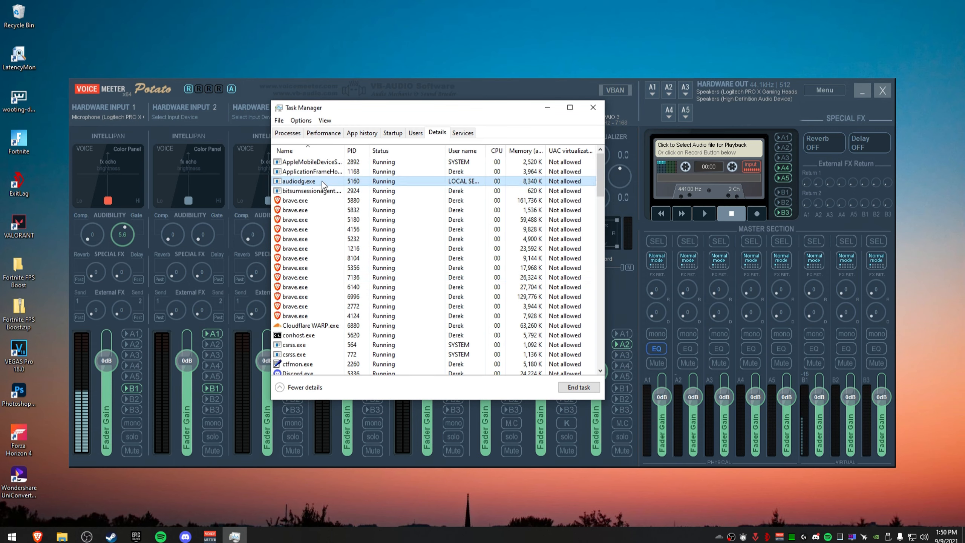
# Return to the Processes tab and close Task Manager.
pyautogui.click(287, 133)
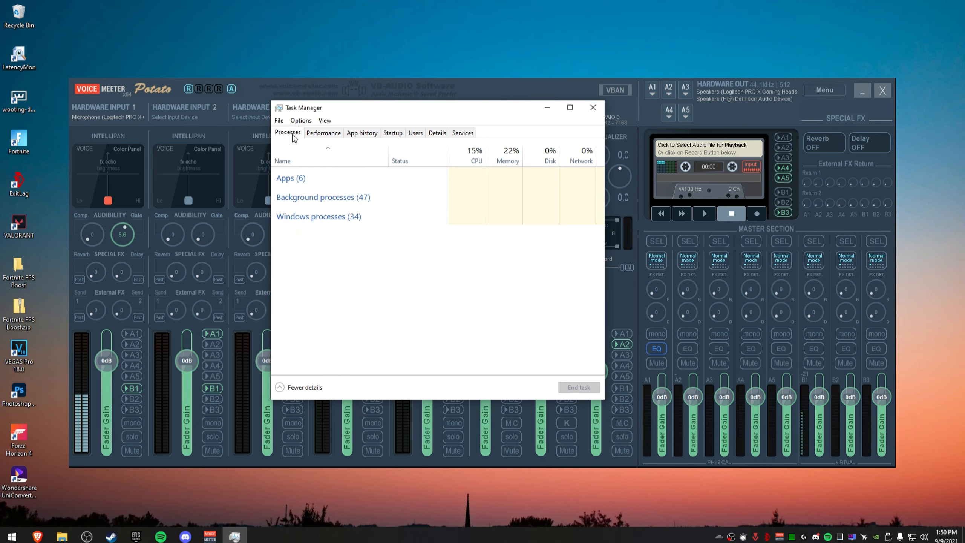
pyautogui.click(589, 106)
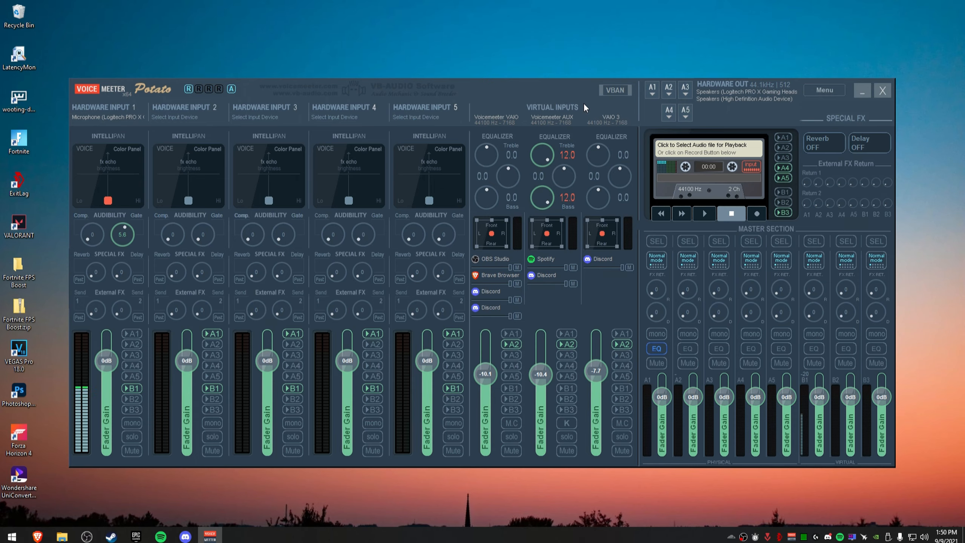
# Open Voicemeeter's System Settings / Options window to review buffering and devices, then close it.
pyautogui.click(824, 90)
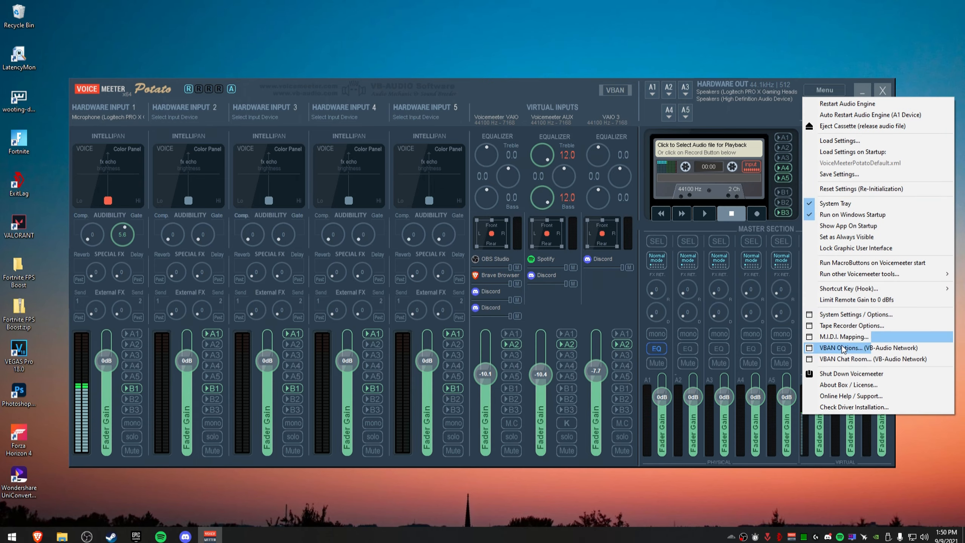
pyautogui.click(848, 315)
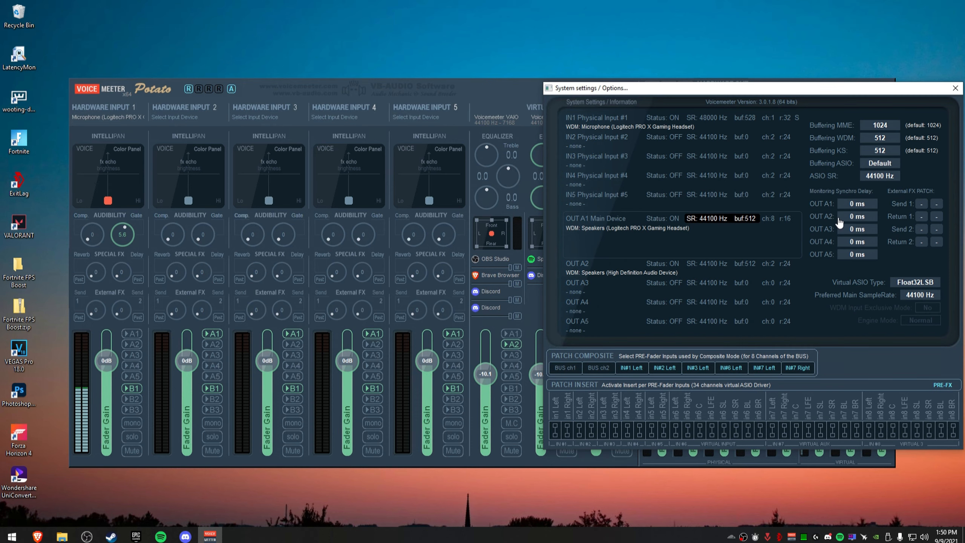
pyautogui.click(955, 88)
# Restart the Voicemeeter audio engine.
pyautogui.click(121, 117)
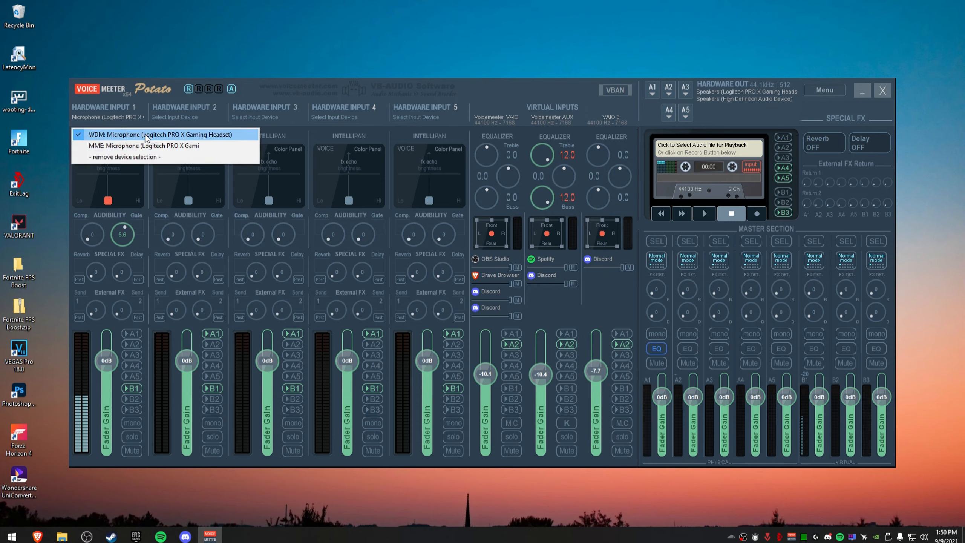
pyautogui.click(812, 94)
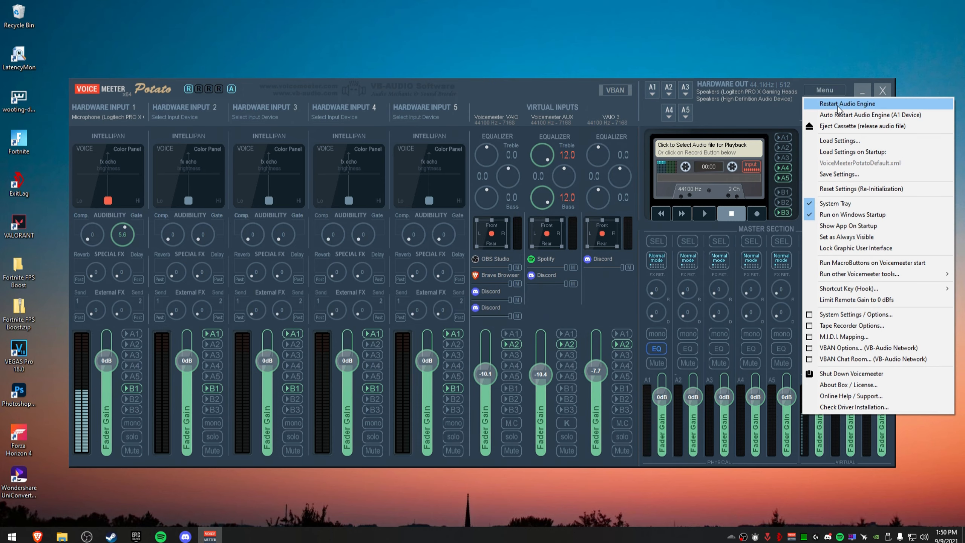
pyautogui.click(764, 122)
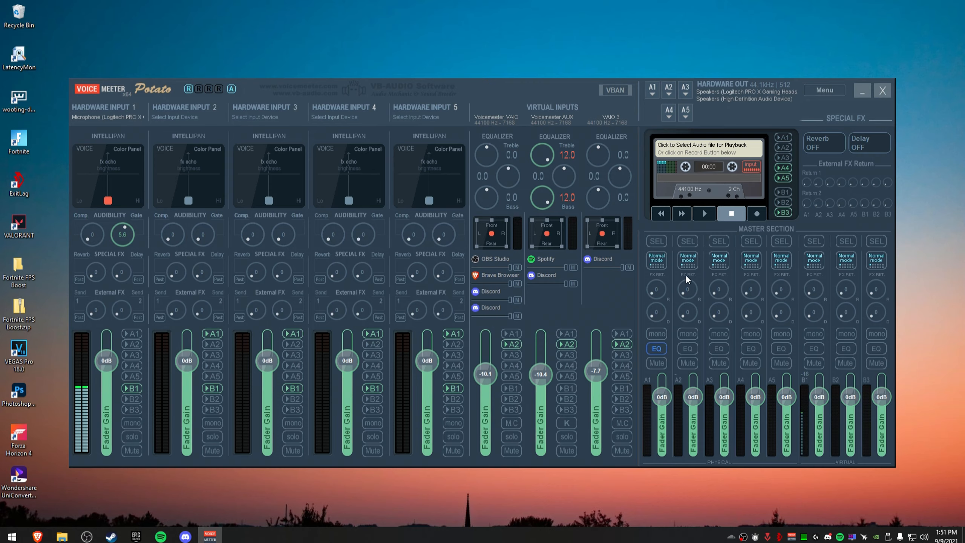
# Minimize Voicemeeter and open the OBS window.
pyautogui.click(870, 94)
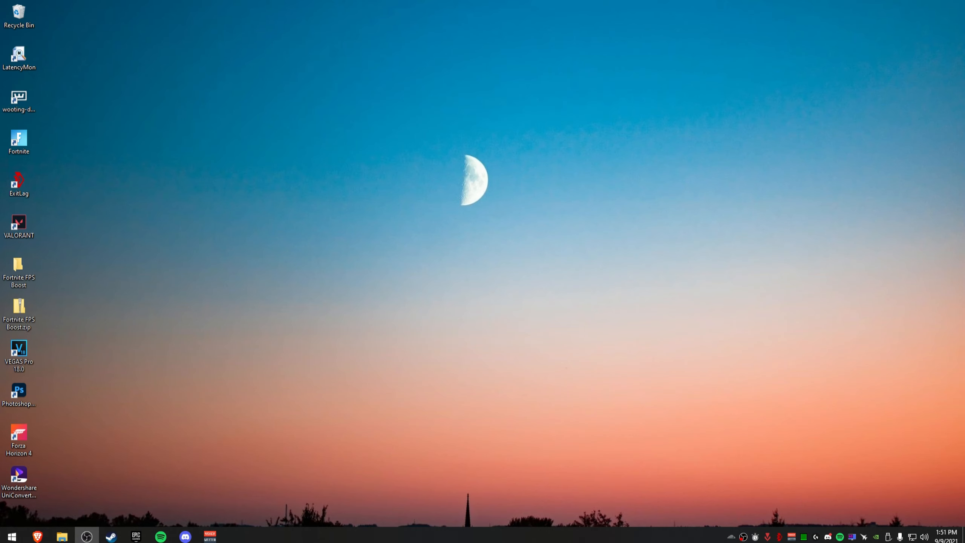
pyautogui.moveTo(964, 65); pyautogui.dragTo(510, 119)
pyautogui.doubleClick(510, 119)
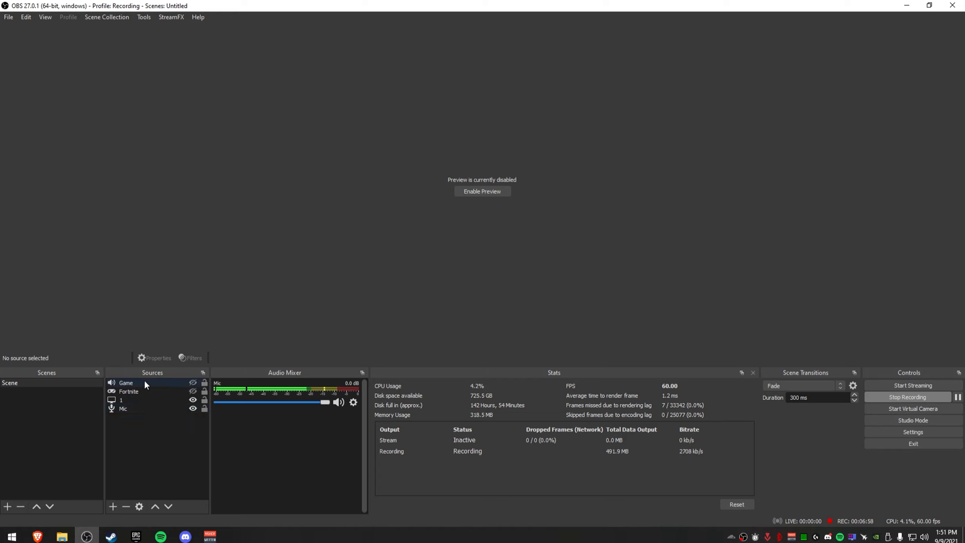
# Make the Game source visible and mute it in the OBS audio mixer.
pyautogui.rightClick(151, 452)
pyautogui.moveTo(223, 457)
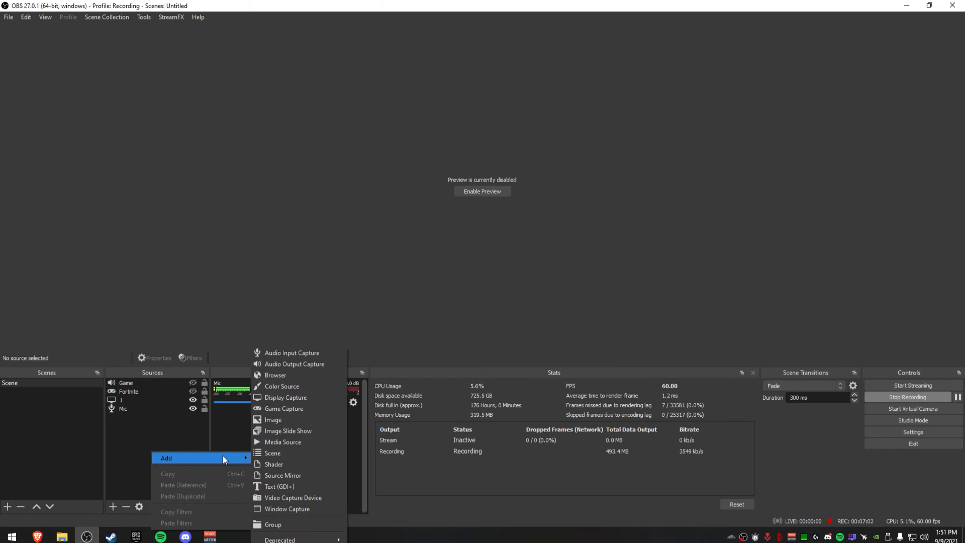
pyautogui.click(154, 428)
pyautogui.click(193, 383)
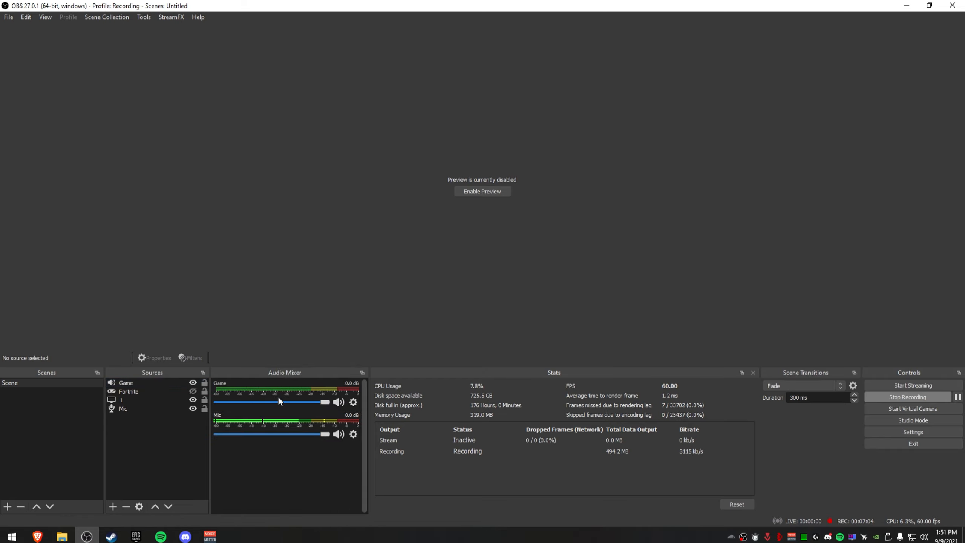
pyautogui.click(338, 402)
# Rename the Game audio source to Game/Browser.
pyautogui.rightClick(119, 452)
pyautogui.click(353, 402)
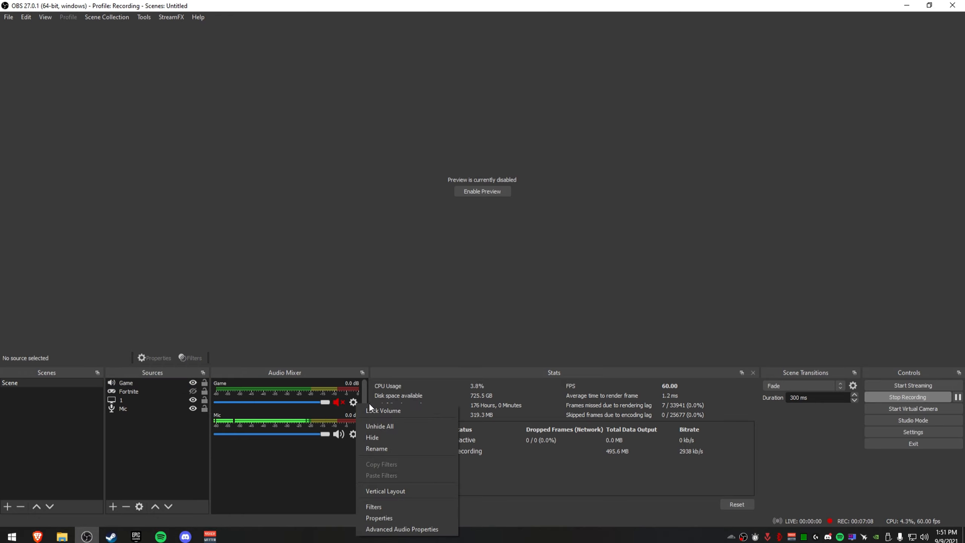
pyautogui.click(404, 448)
pyautogui.press('End')
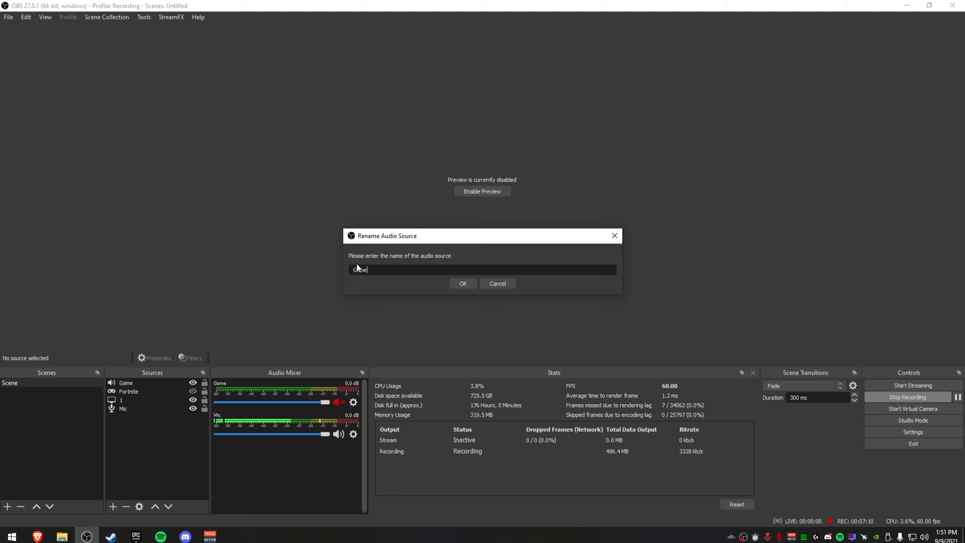
pyautogui.write('/Browser')
pyautogui.press('Return')
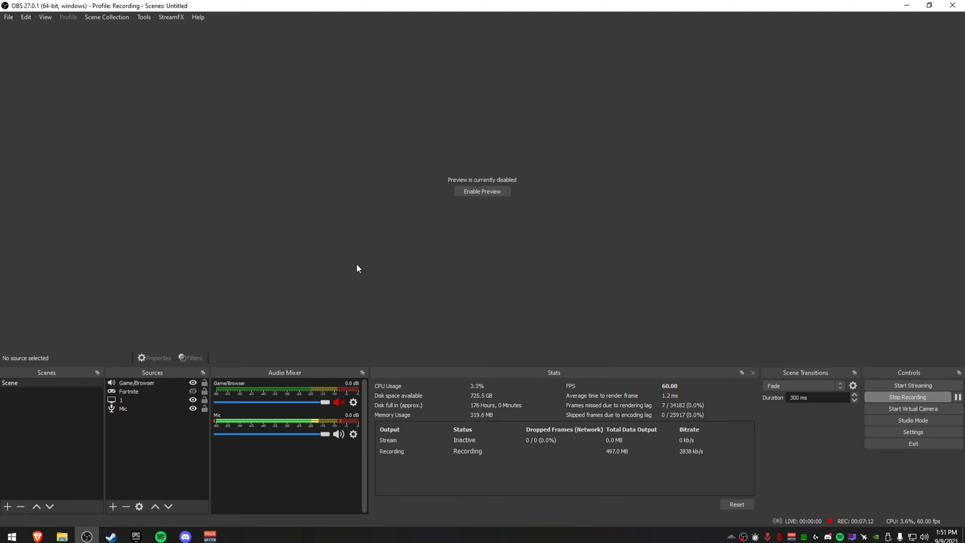
# Add a new Audio Output Capture source named Spotify.
pyautogui.rightClick(155, 429)
pyautogui.moveTo(228, 435)
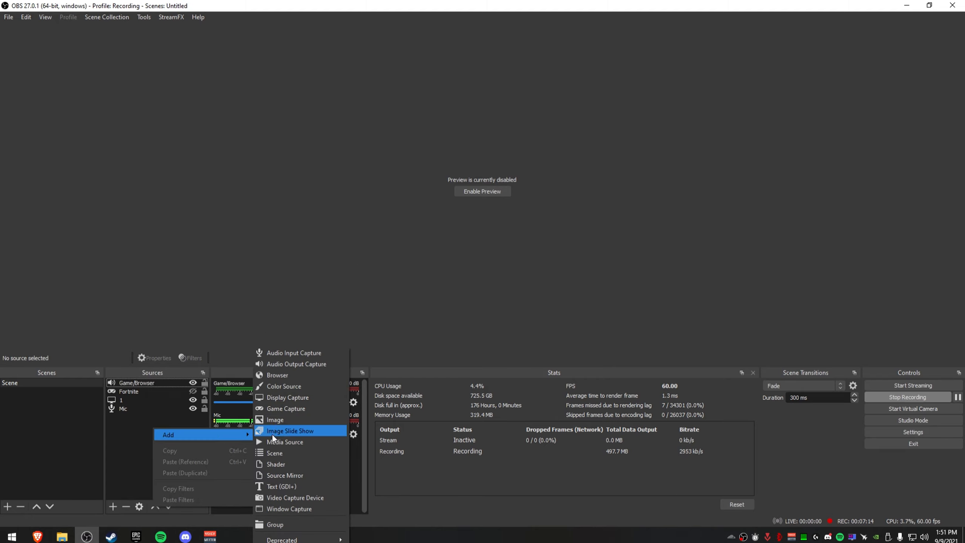
pyautogui.click(307, 364)
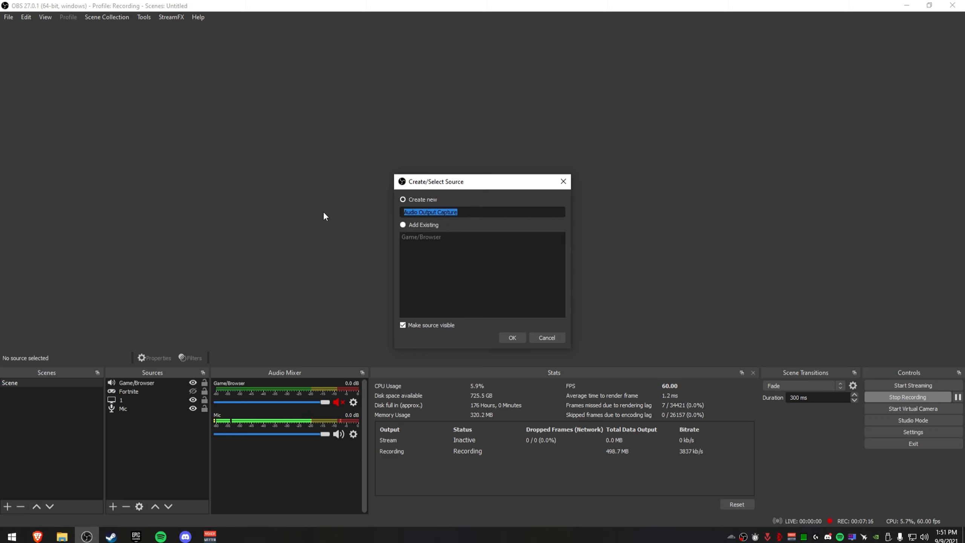
pyautogui.write('Spotify')
pyautogui.press('Return')
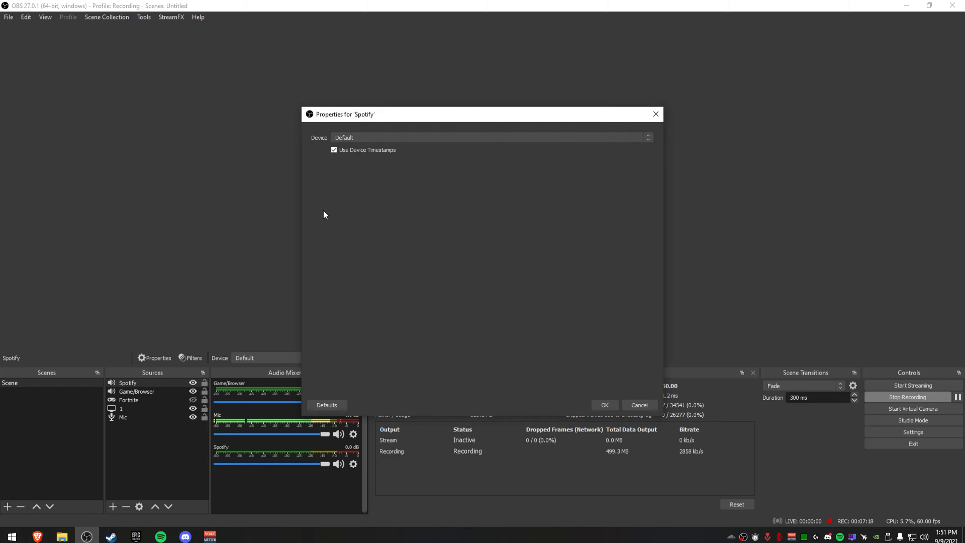
# Set the Spotify source's device to VoiceMeeter Aux Input and confirm the properties.
pyautogui.click(379, 136)
pyautogui.click(412, 148)
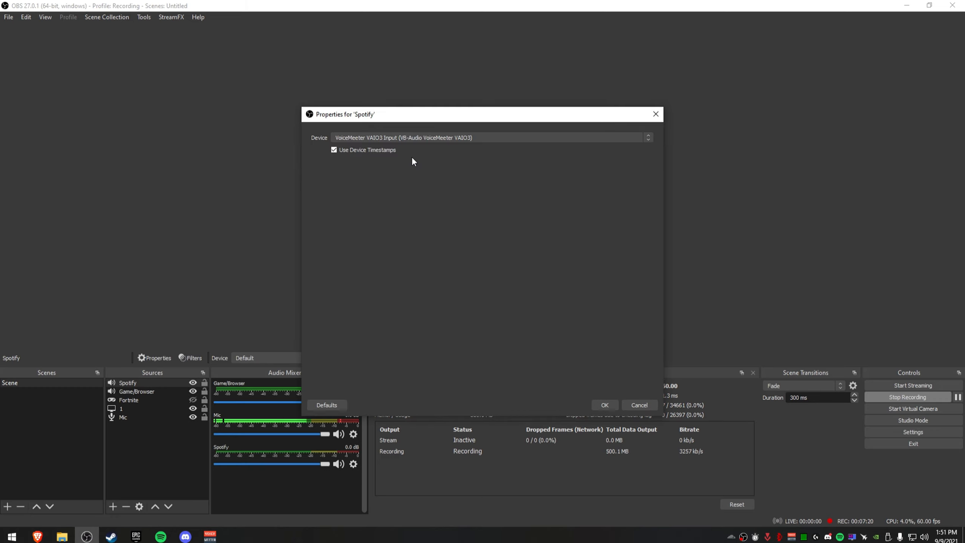
pyautogui.click(408, 138)
pyautogui.click(405, 150)
pyautogui.click(604, 406)
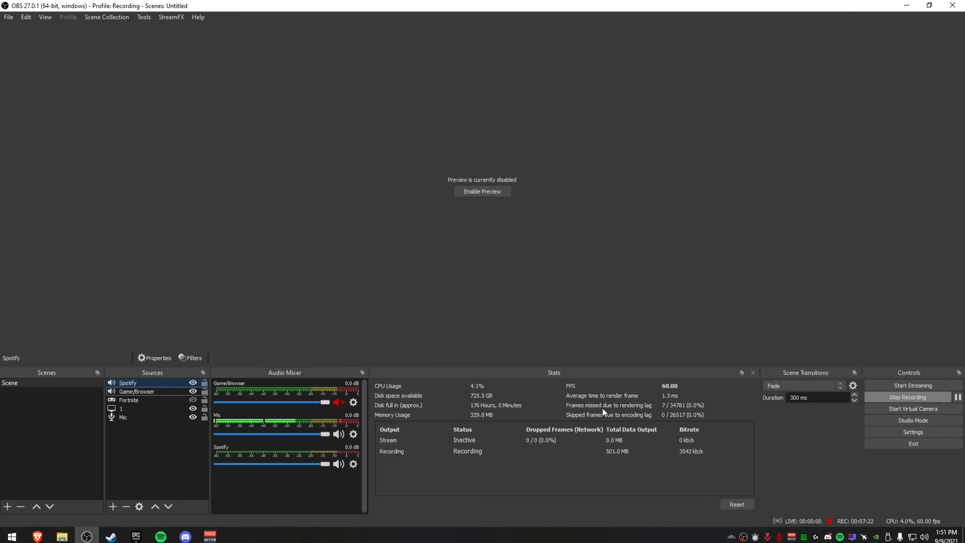
# Mute the Spotify source in the audio mixer.
pyautogui.click(338, 463)
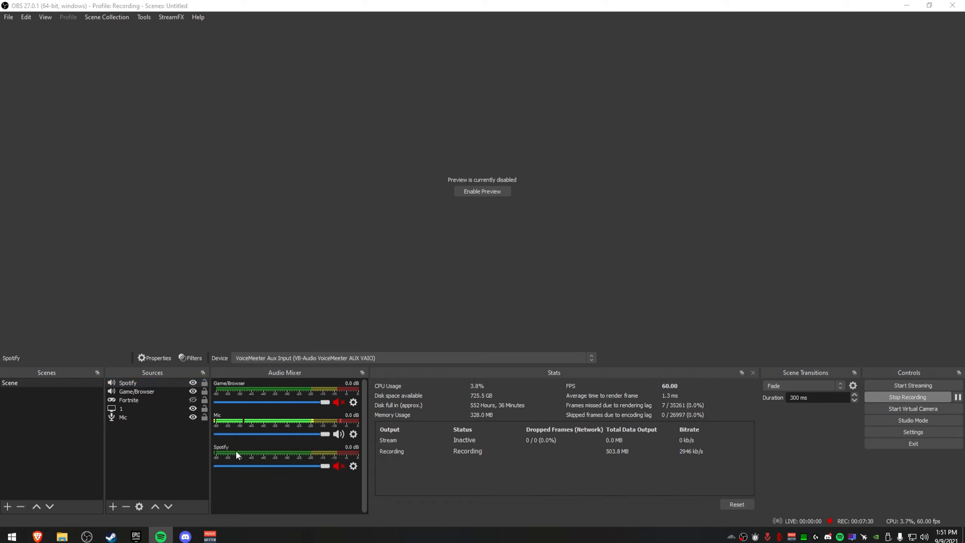
pyautogui.click(339, 466)
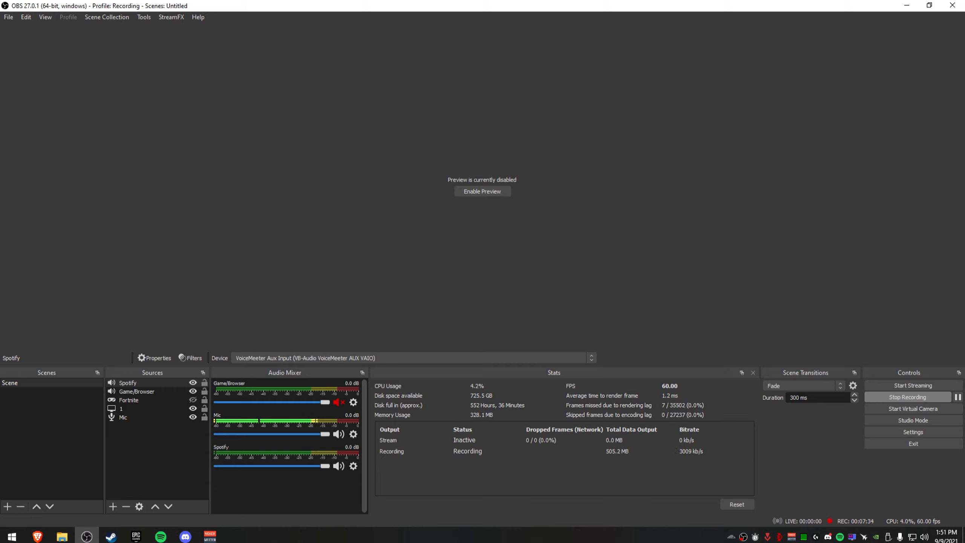
pyautogui.click(339, 466)
pyautogui.rightClick(152, 457)
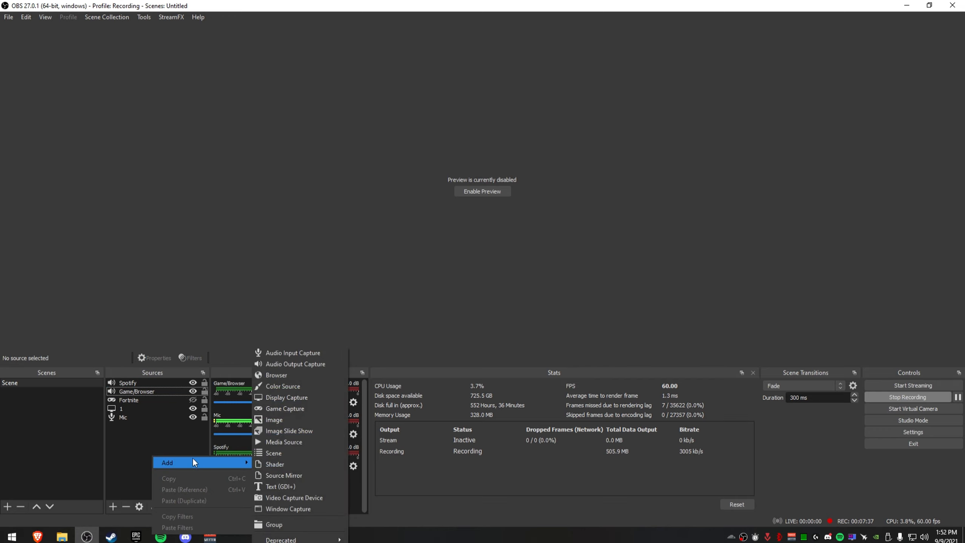
pyautogui.click(156, 450)
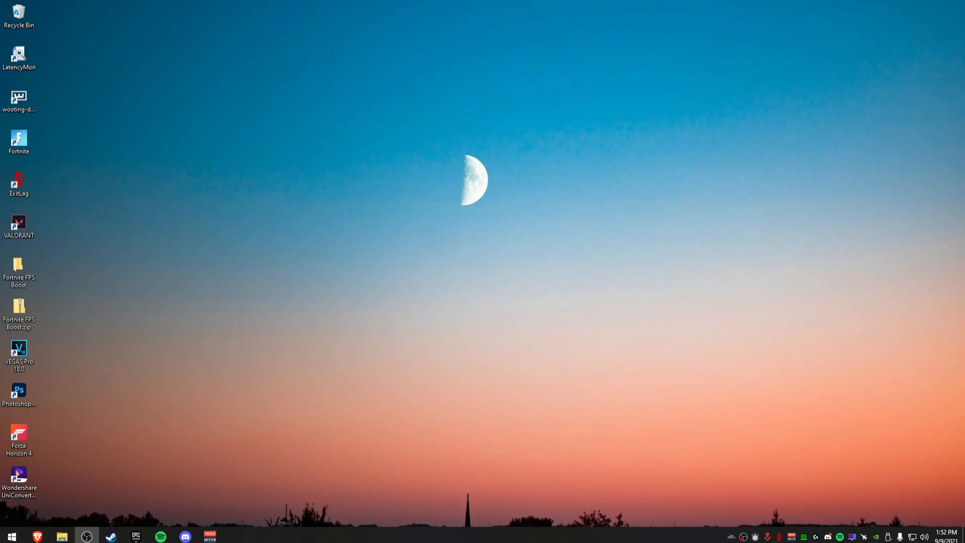
pyautogui.click(210, 535)
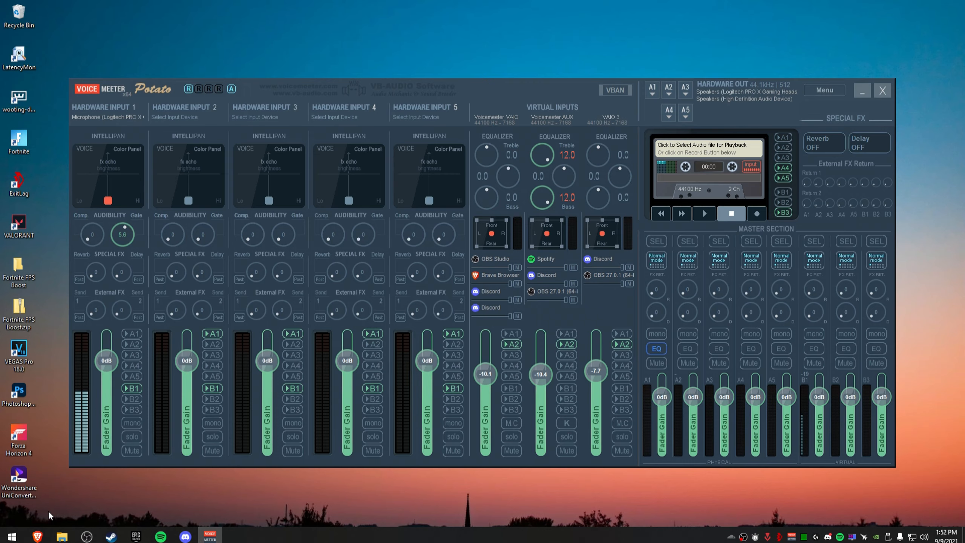
# Open the VB-Audio website in the browser and browse the Virtual Audio Cable page, then minimize it.
pyautogui.click(38, 536)
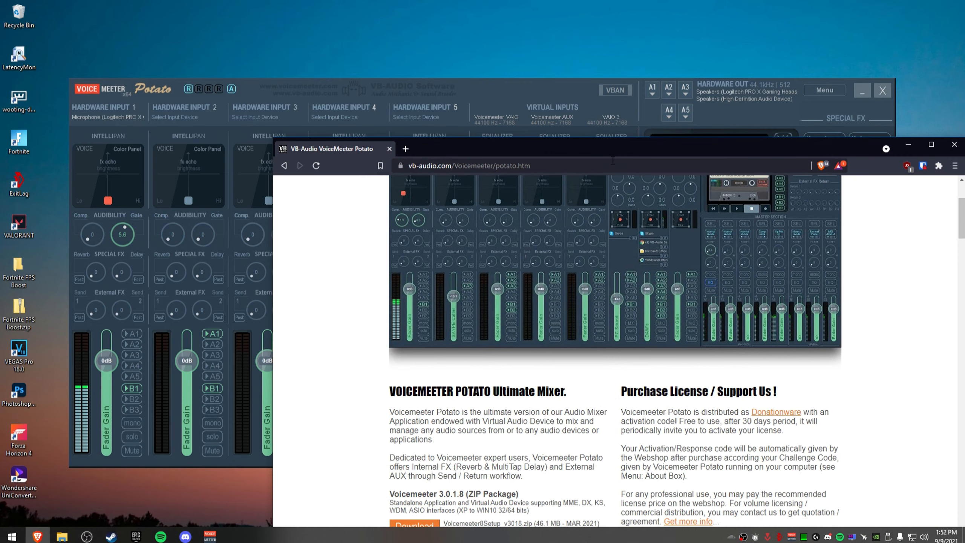
pyautogui.doubleClick(517, 149)
pyautogui.scroll(4, 441, 185)
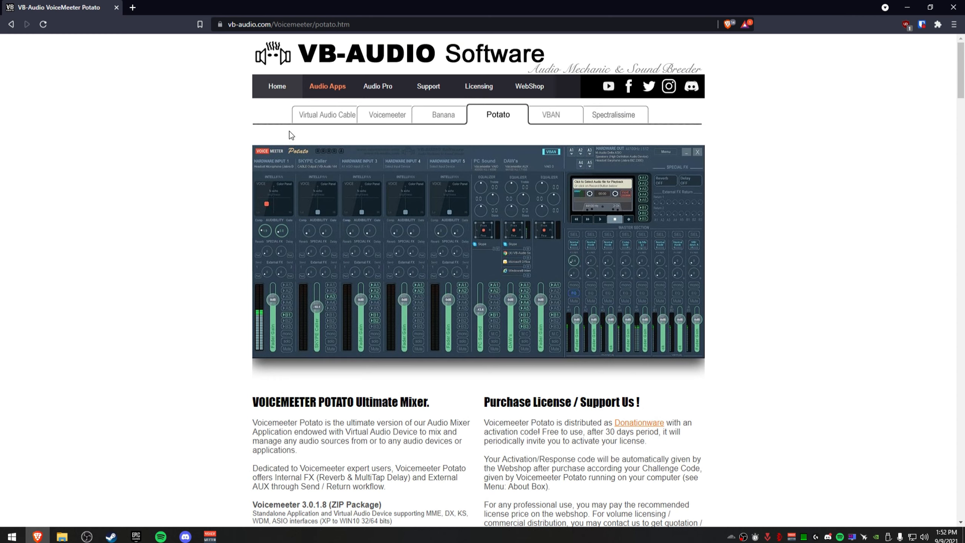
pyautogui.click(305, 115)
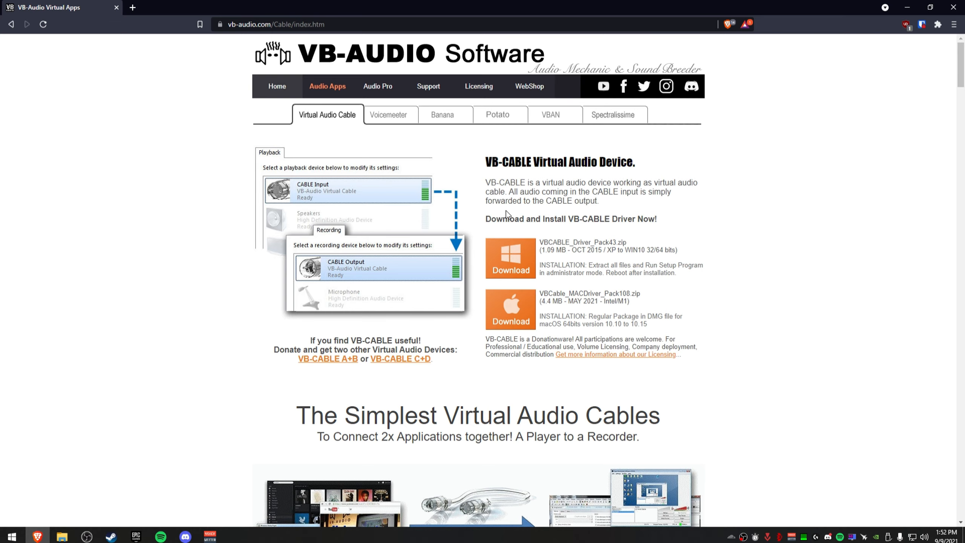
pyautogui.scroll(-6, 506, 211)
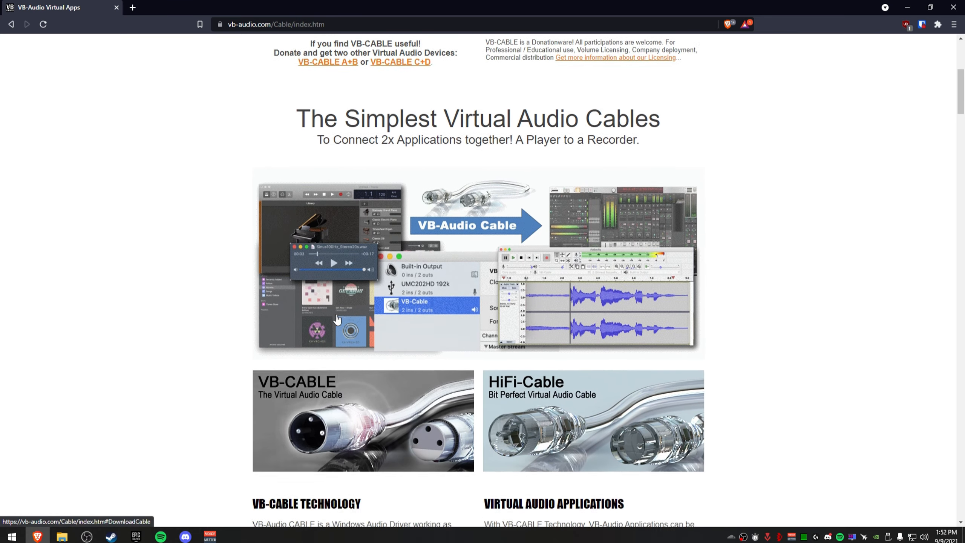
pyautogui.scroll(-5, 215, 328)
pyautogui.scroll(11, 224, 395)
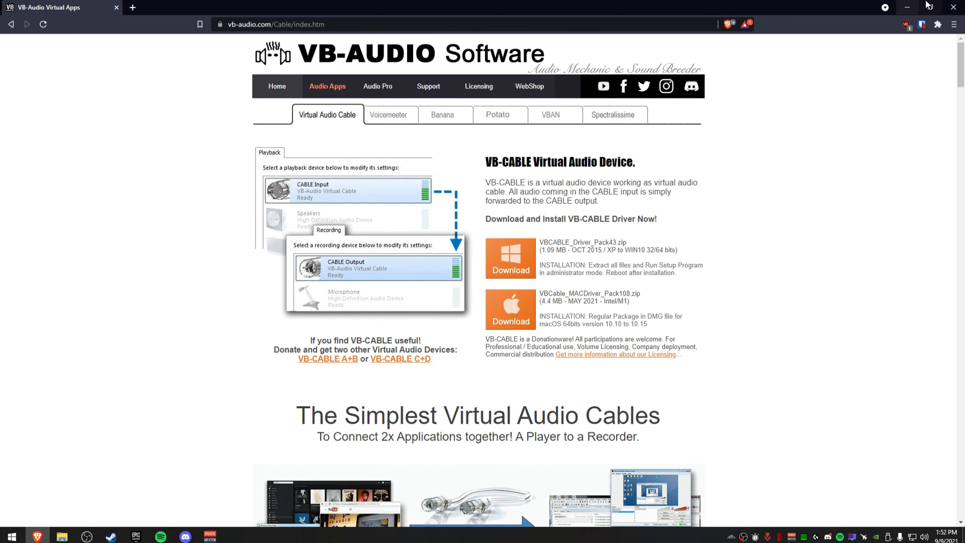
pyautogui.click(954, 7)
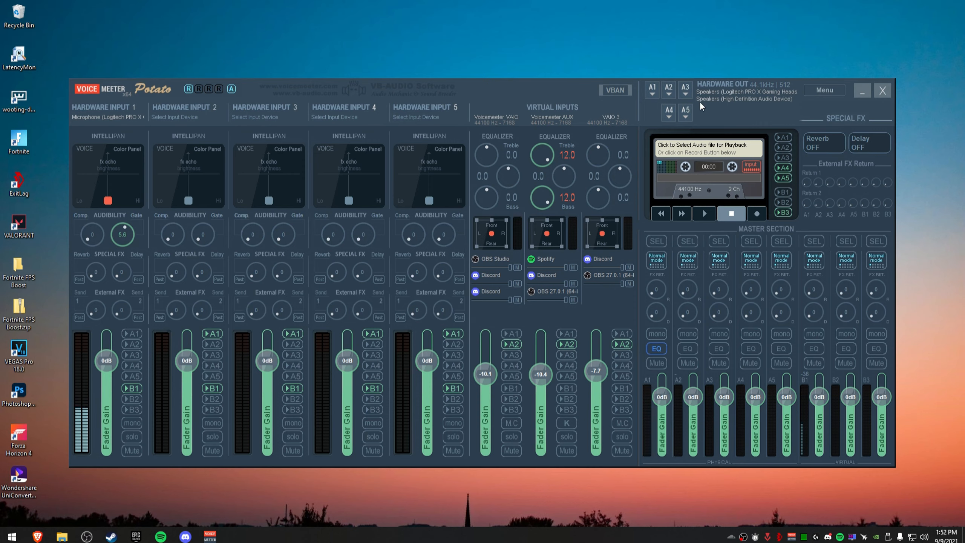
# Check the A3 hardware output device list, then restart the Voicemeeter audio engine.
pyautogui.click(682, 92)
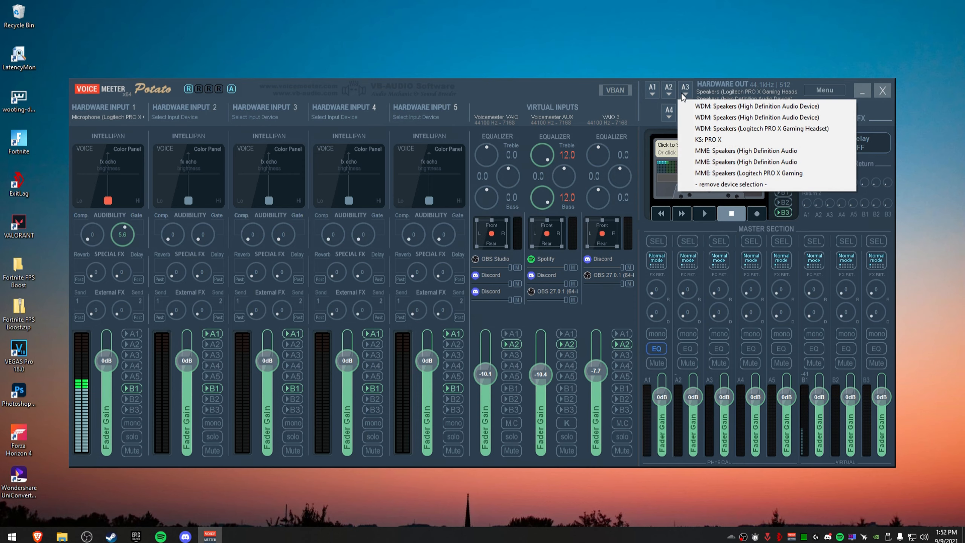
pyautogui.click(777, 93)
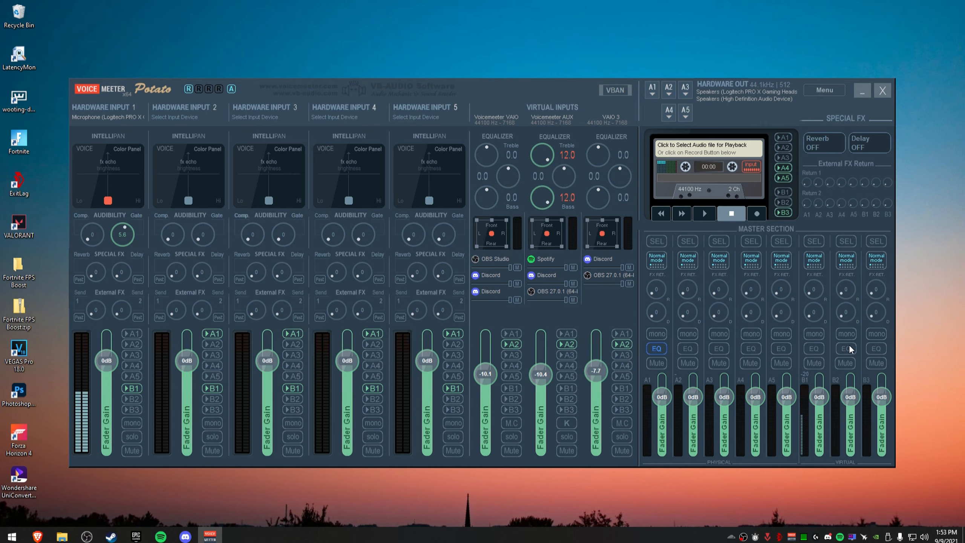
pyautogui.click(824, 92)
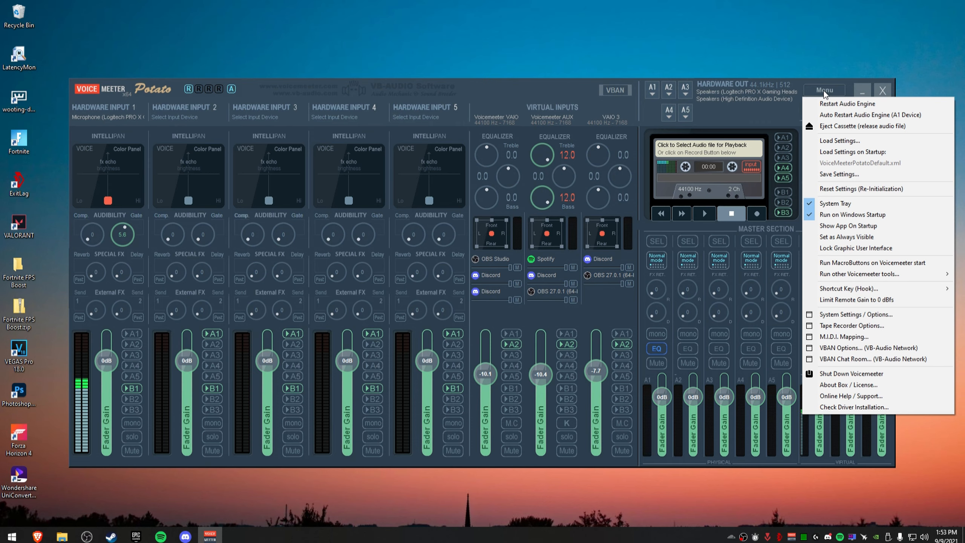
pyautogui.click(780, 121)
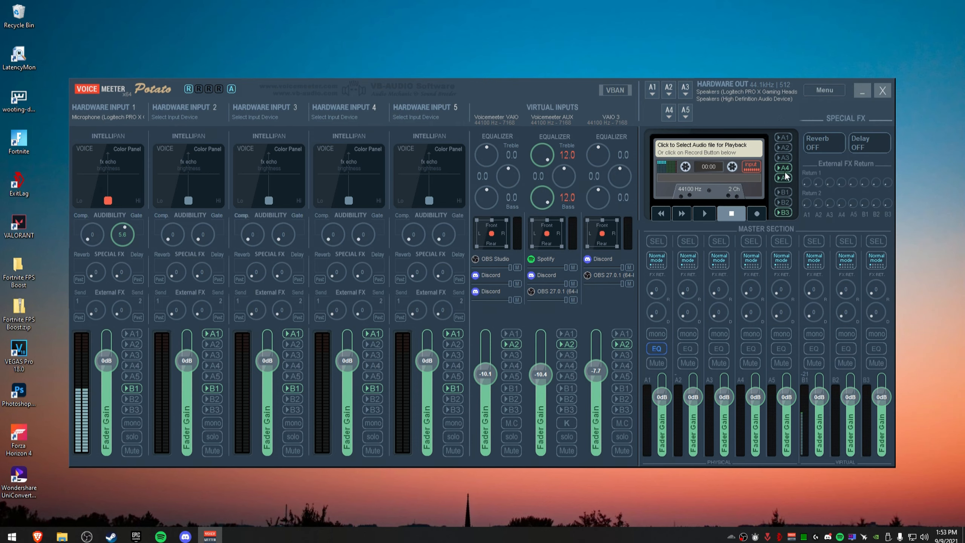